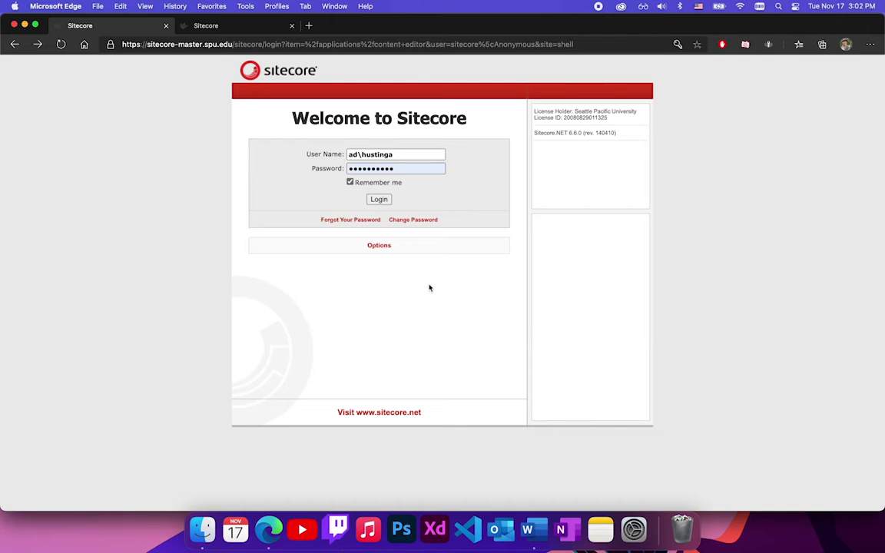
Choose the Page Editor user interface in the login options and log in with the saved credentials
{"action": "left_click", "coordinate": [384, 248]}
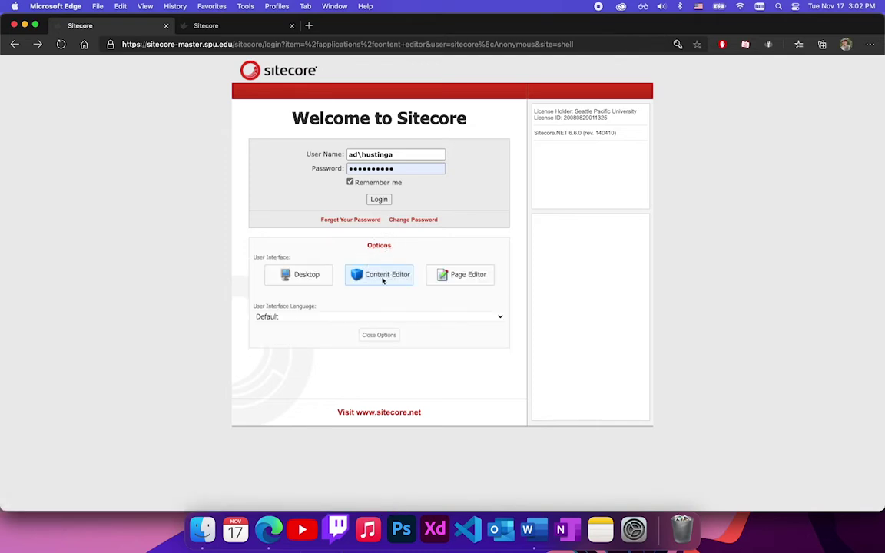
{"action": "left_click", "coordinate": [466, 277]}
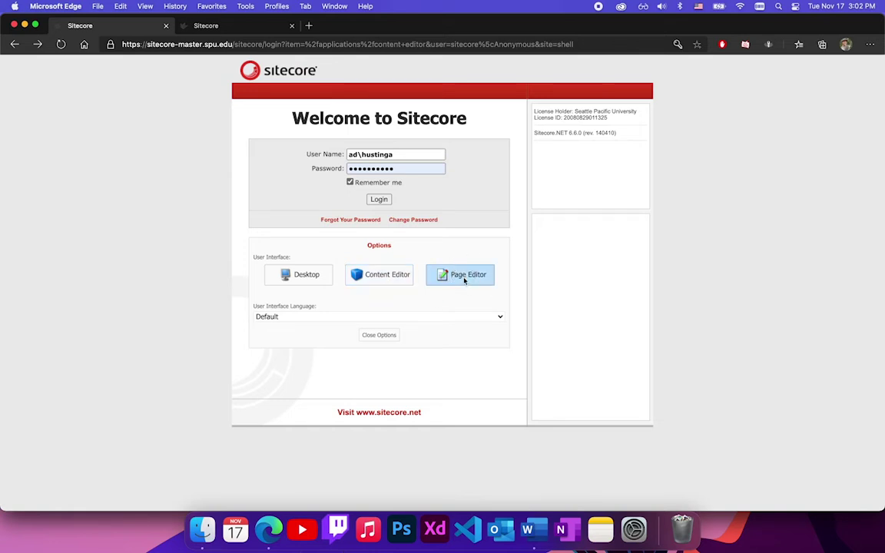
{"action": "left_click", "coordinate": [377, 246]}
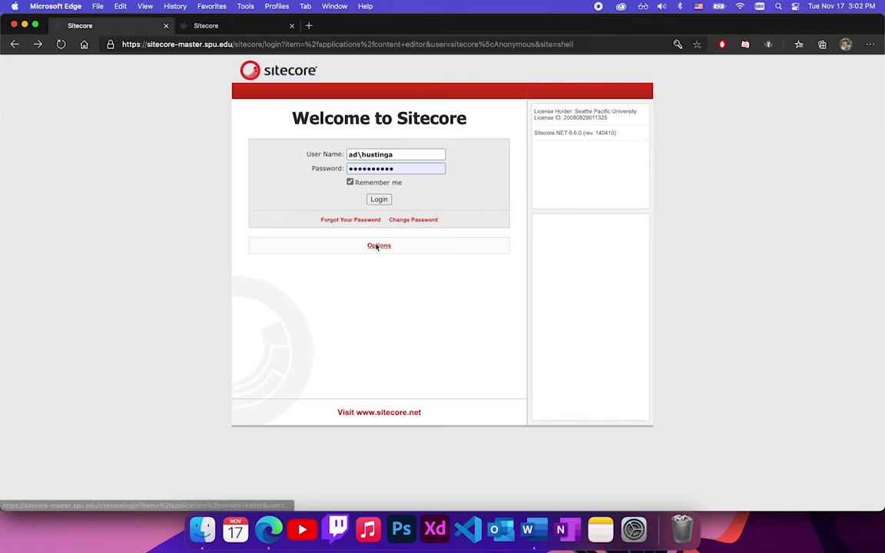
{"action": "left_click", "coordinate": [379, 199]}
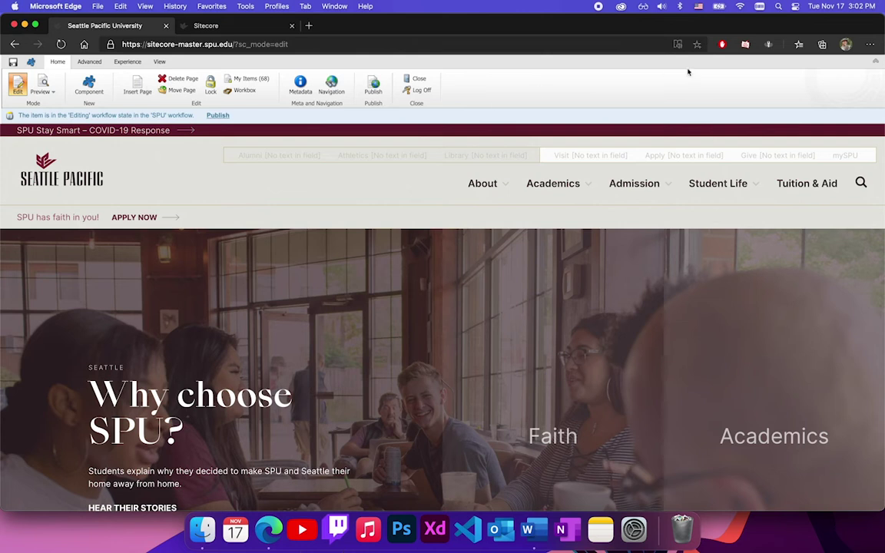
Collapse the Page Editor ribbon and expand it again
{"action": "left_click", "coordinate": [875, 64]}
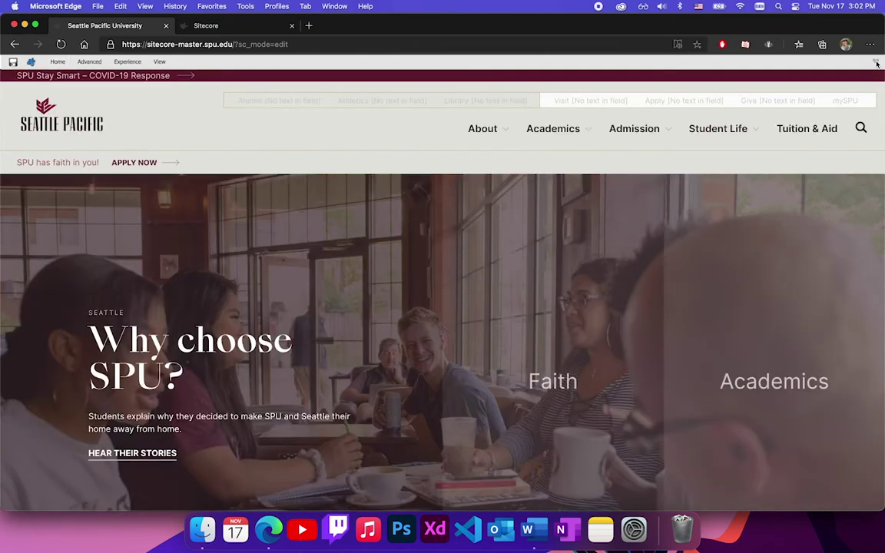
{"action": "left_click", "coordinate": [876, 63]}
{"action": "left_click", "coordinate": [876, 64]}
{"action": "left_click", "coordinate": [876, 63]}
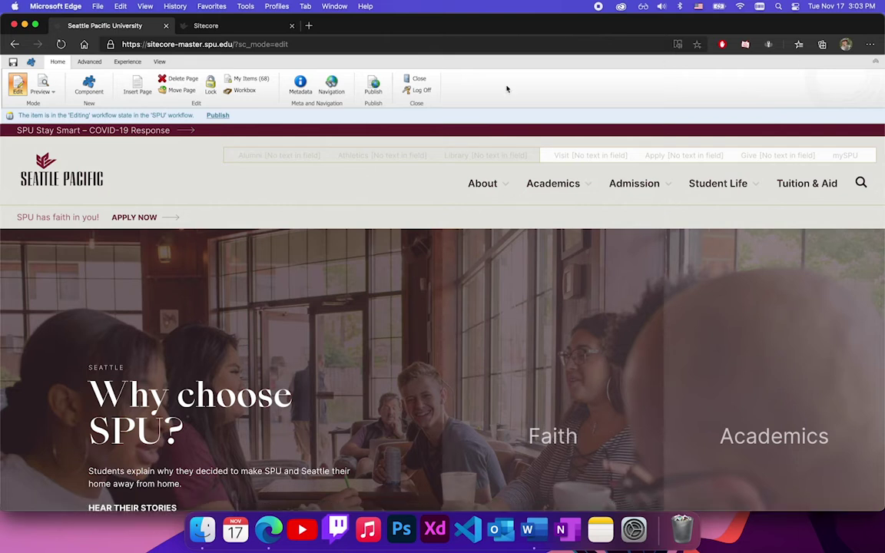
Look through the homepage in editing mode, then switch it to Preview mode and examine its content
{"action": "scroll", "coordinate": [158, 363], "scroll_direction": "down", "scroll_amount": 3}
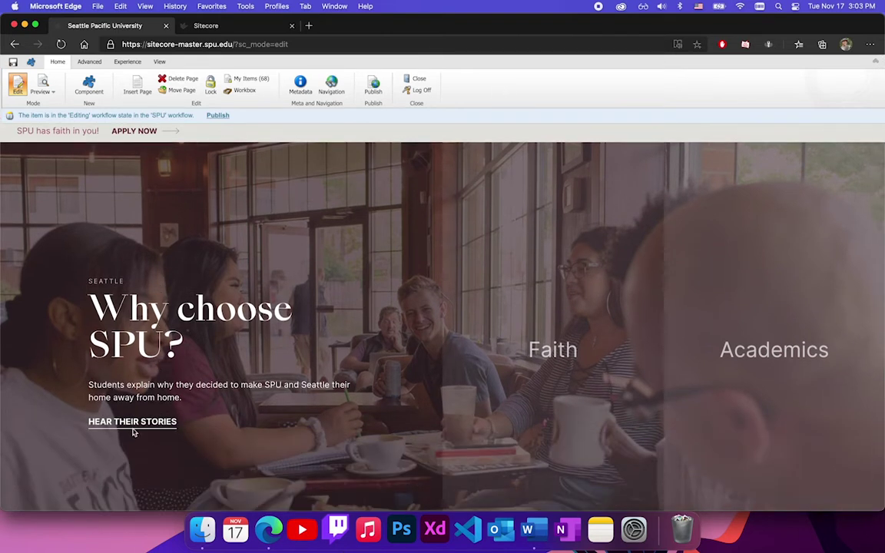
{"action": "scroll", "coordinate": [132, 430], "scroll_direction": "down", "scroll_amount": 8}
{"action": "scroll", "coordinate": [132, 428], "scroll_direction": "up", "scroll_amount": 10}
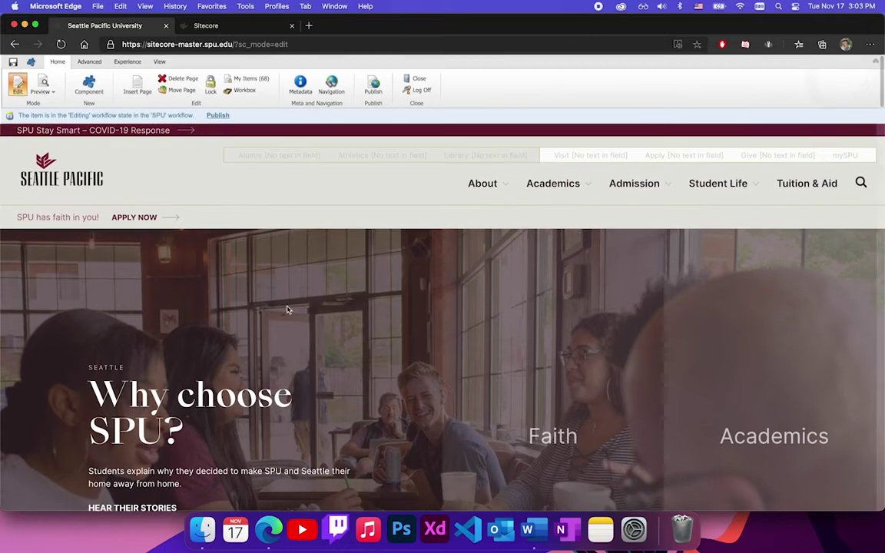
{"action": "left_click", "coordinate": [43, 80]}
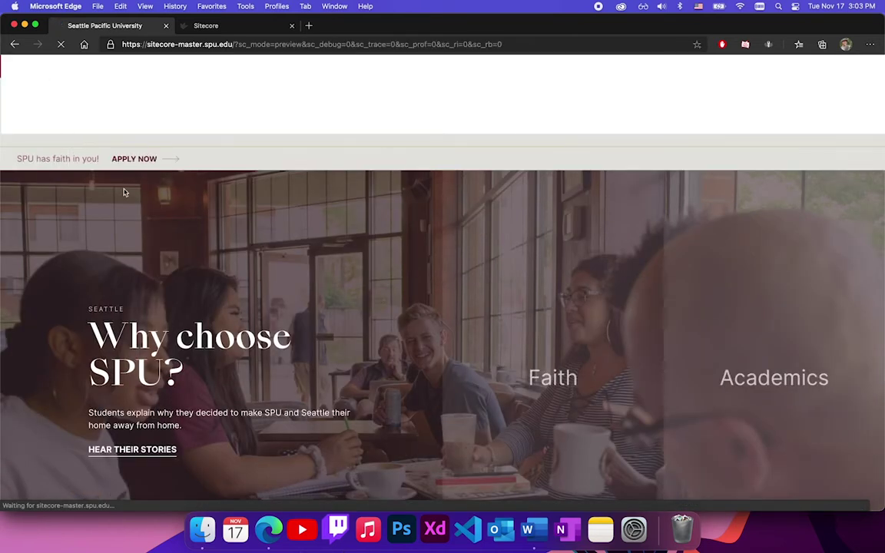
{"action": "scroll", "coordinate": [225, 372], "scroll_direction": "down", "scroll_amount": 3}
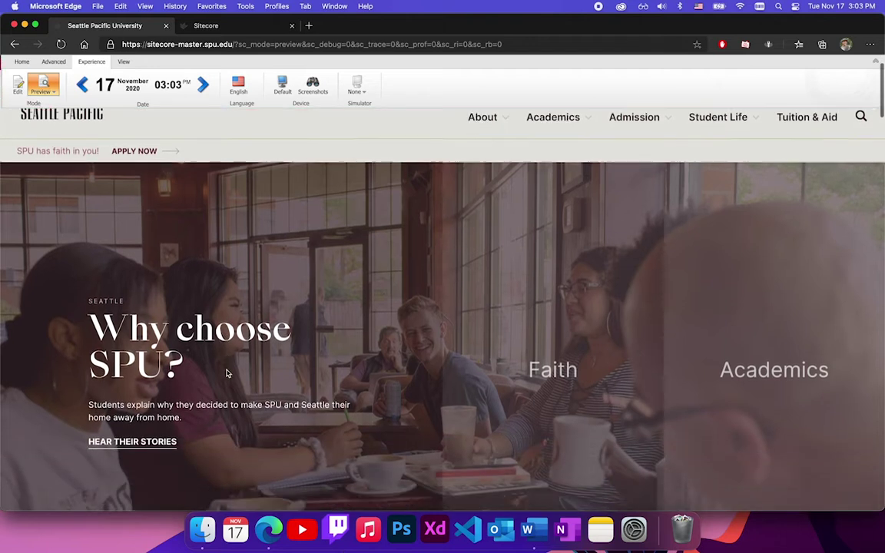
{"action": "scroll", "coordinate": [369, 421], "scroll_direction": "down", "scroll_amount": 9}
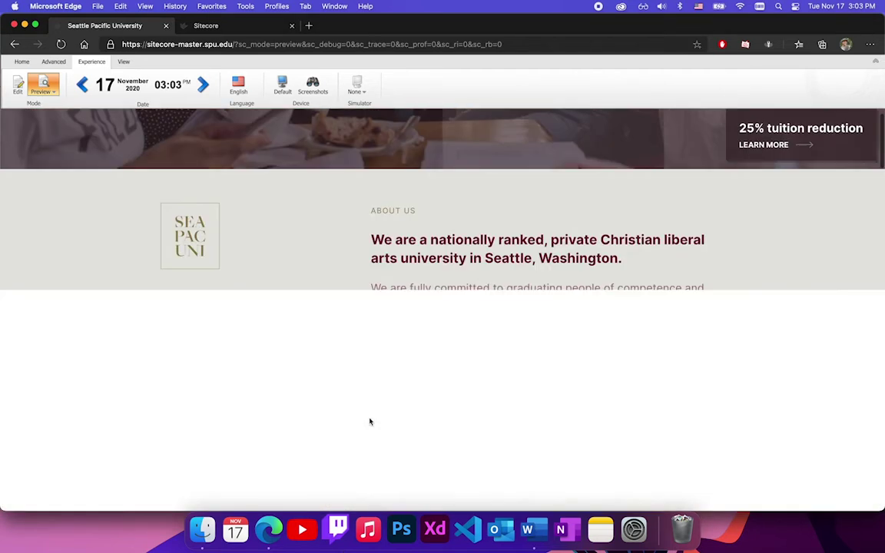
{"action": "scroll", "coordinate": [369, 421], "scroll_direction": "up", "scroll_amount": 1}
{"action": "scroll", "coordinate": [369, 421], "scroll_direction": "up", "scroll_amount": 10}
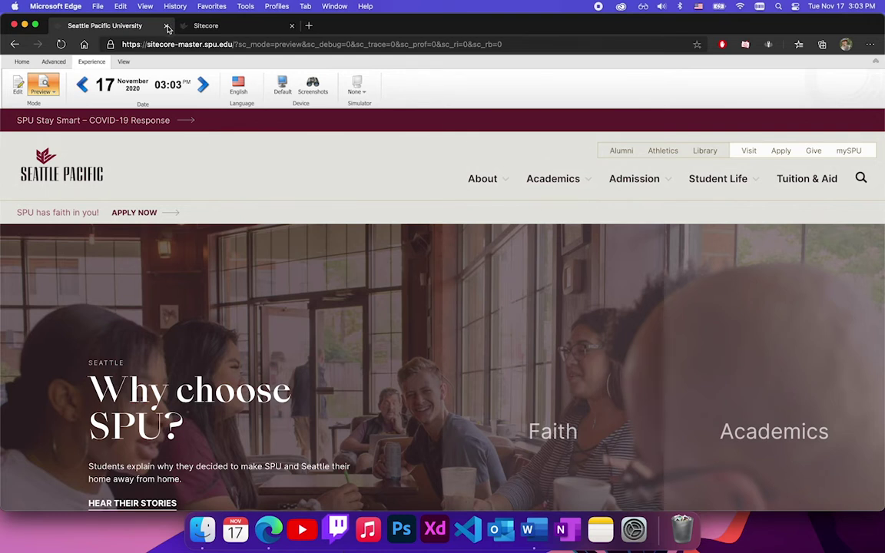
Close the homepage tab and log in from the remaining login page with the Content Editor interface
{"action": "left_click", "coordinate": [167, 27]}
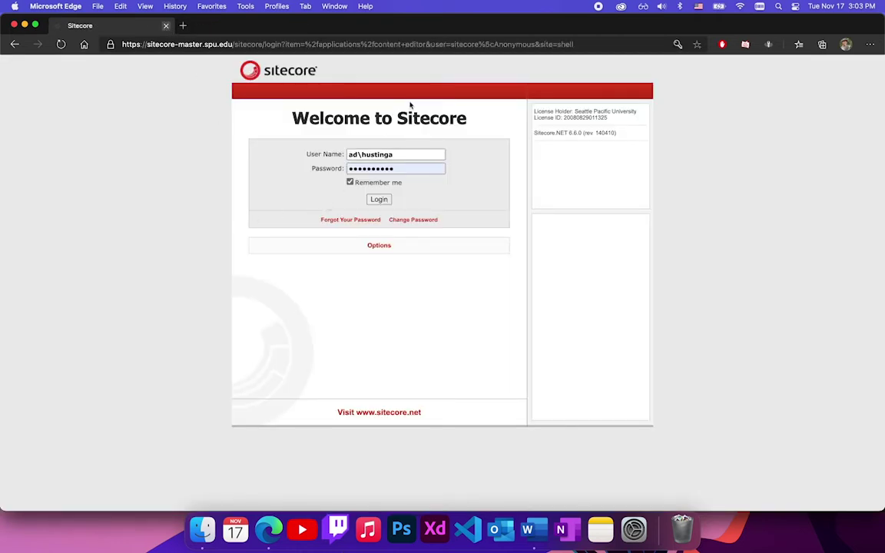
{"action": "left_click", "coordinate": [378, 245]}
{"action": "left_click", "coordinate": [377, 276]}
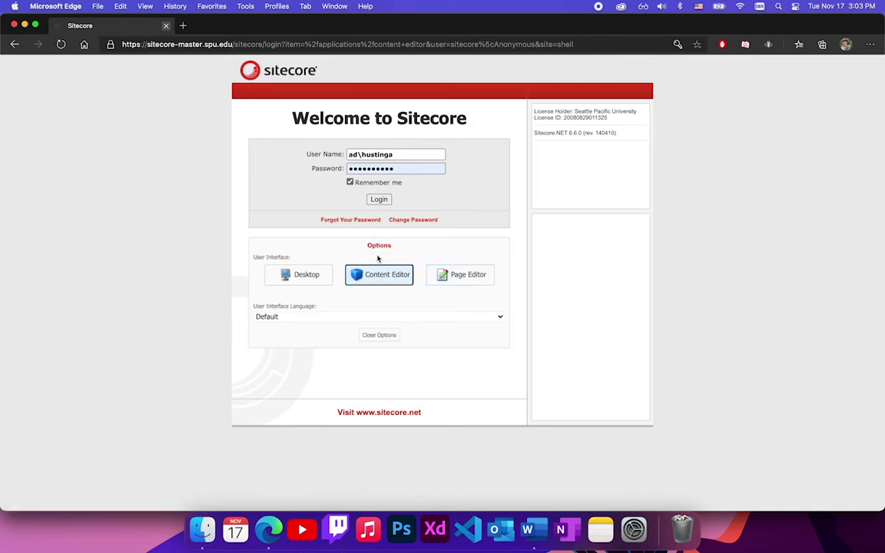
{"action": "left_click", "coordinate": [379, 245]}
{"action": "left_click", "coordinate": [377, 200]}
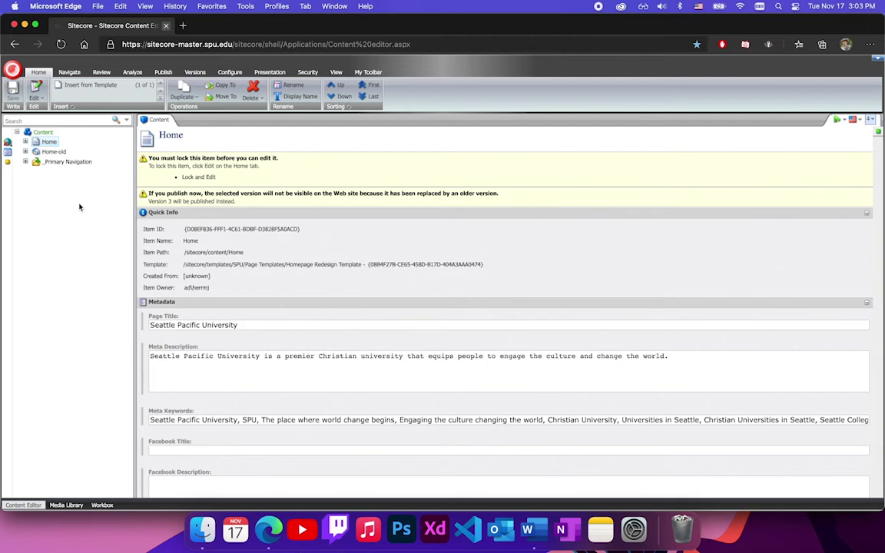
Expand Home, undergraduate-admissions and visit in the content tree and select the asp-events-sample item
{"action": "left_click", "coordinate": [25, 142]}
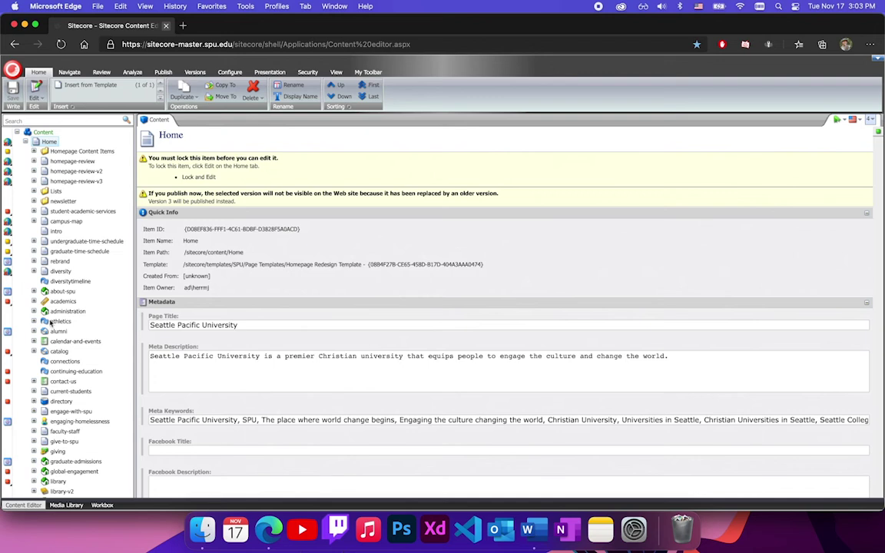
{"action": "scroll", "coordinate": [50, 323], "scroll_direction": "down", "scroll_amount": 5}
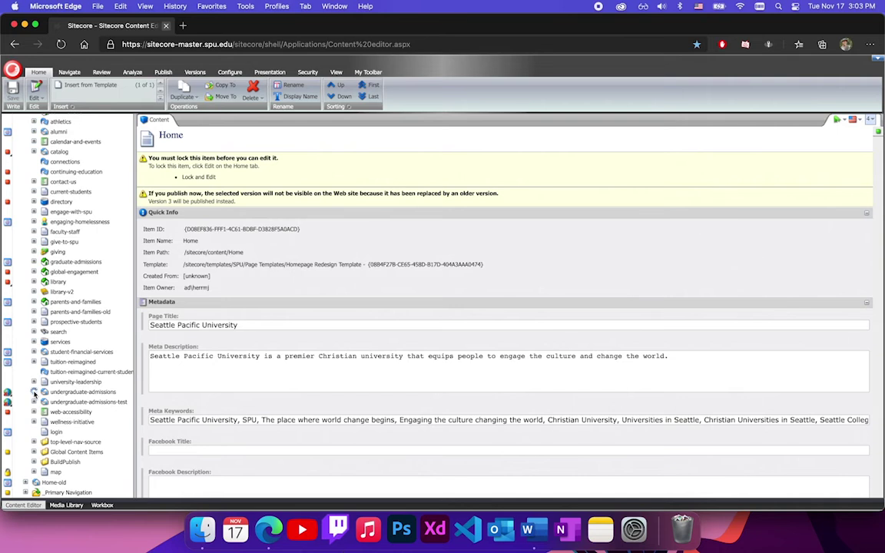
{"action": "left_click", "coordinate": [33, 391]}
{"action": "scroll", "coordinate": [35, 393], "scroll_direction": "down", "scroll_amount": 10}
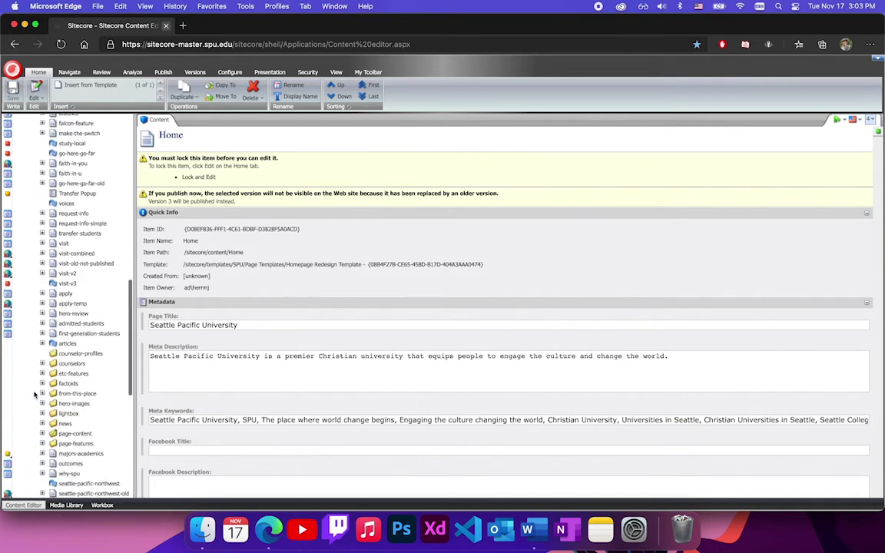
{"action": "scroll", "coordinate": [34, 346], "scroll_direction": "up", "scroll_amount": 1}
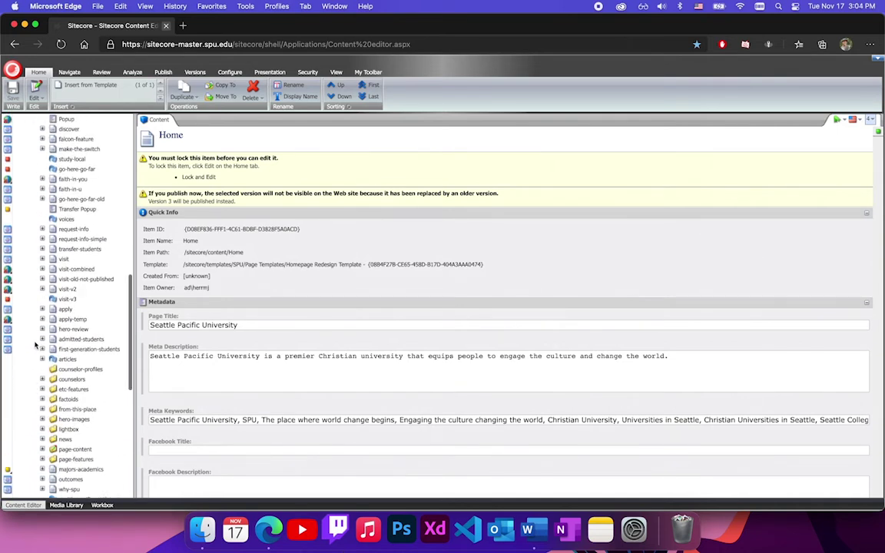
{"action": "scroll", "coordinate": [34, 345], "scroll_direction": "up", "scroll_amount": 1}
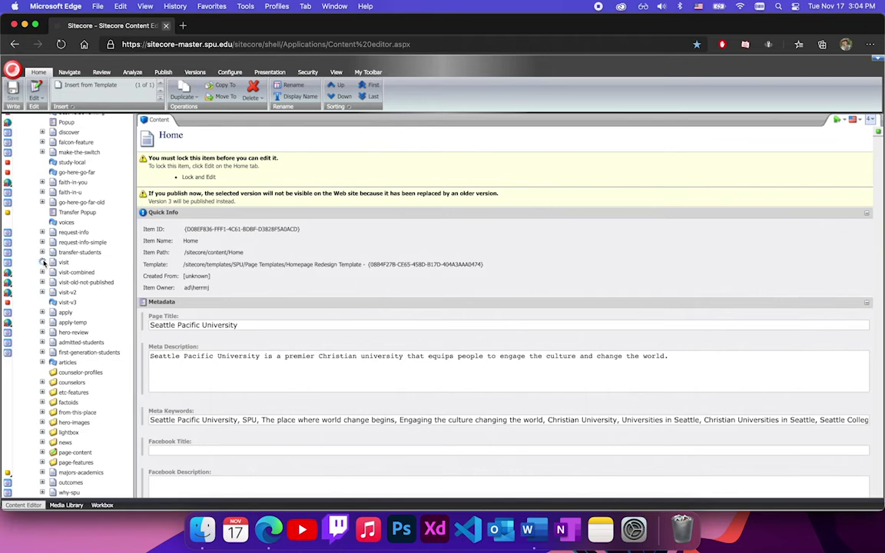
{"action": "left_click", "coordinate": [43, 262]}
{"action": "scroll", "coordinate": [73, 367], "scroll_direction": "down", "scroll_amount": 3}
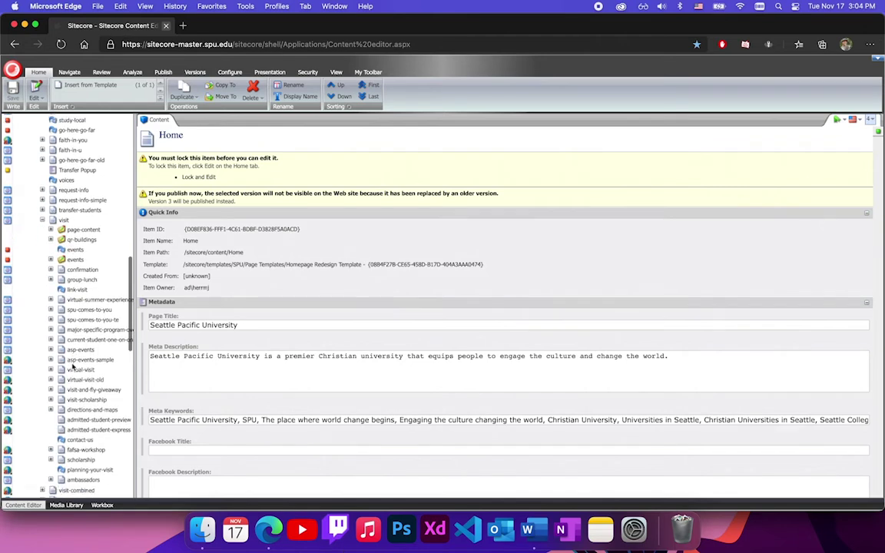
{"action": "scroll", "coordinate": [73, 367], "scroll_direction": "down", "scroll_amount": 4}
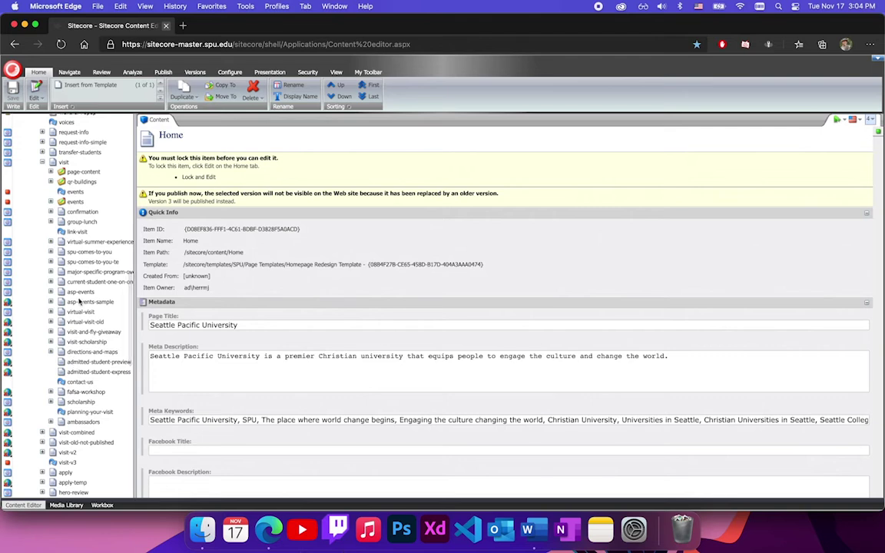
{"action": "left_click", "coordinate": [73, 302]}
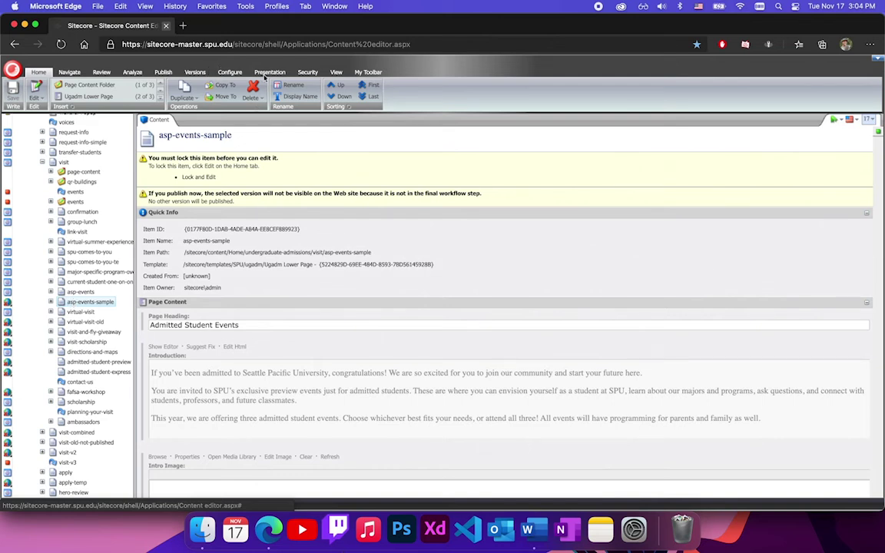
Open the asp-events-sample item in the Page Editor and look over its content
{"action": "left_click", "coordinate": [171, 73]}
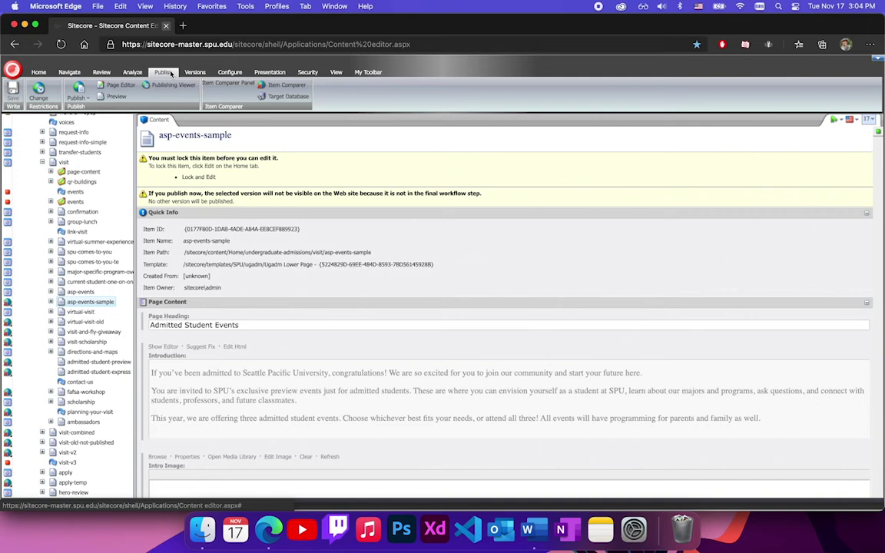
{"action": "left_click", "coordinate": [119, 86]}
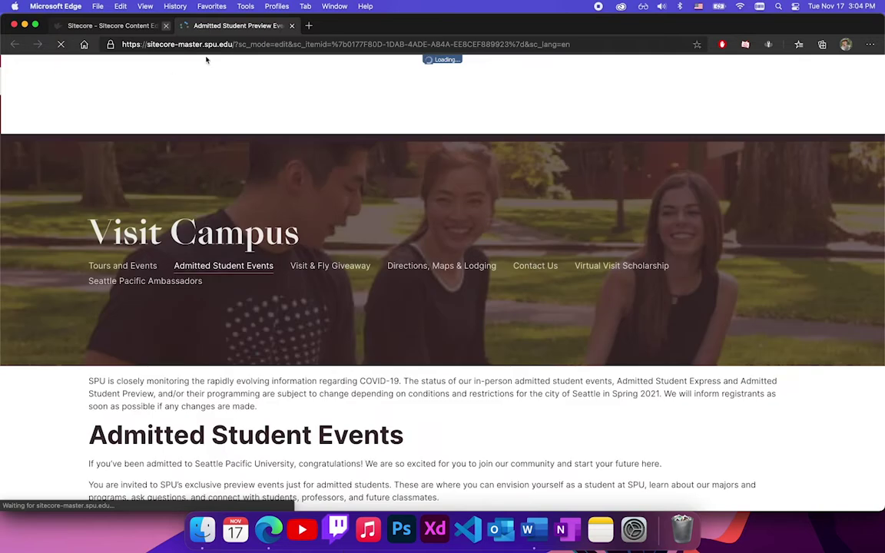
{"action": "left_click", "coordinate": [119, 27]}
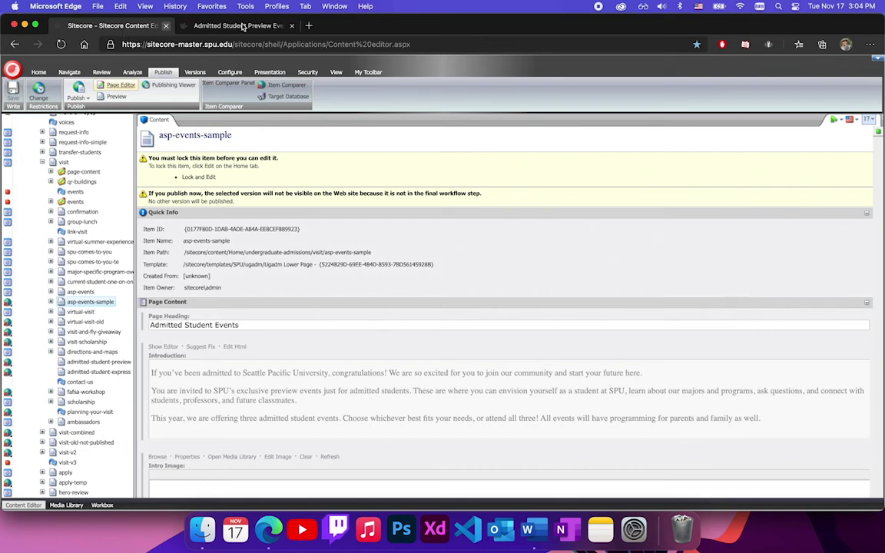
{"action": "left_click", "coordinate": [238, 26]}
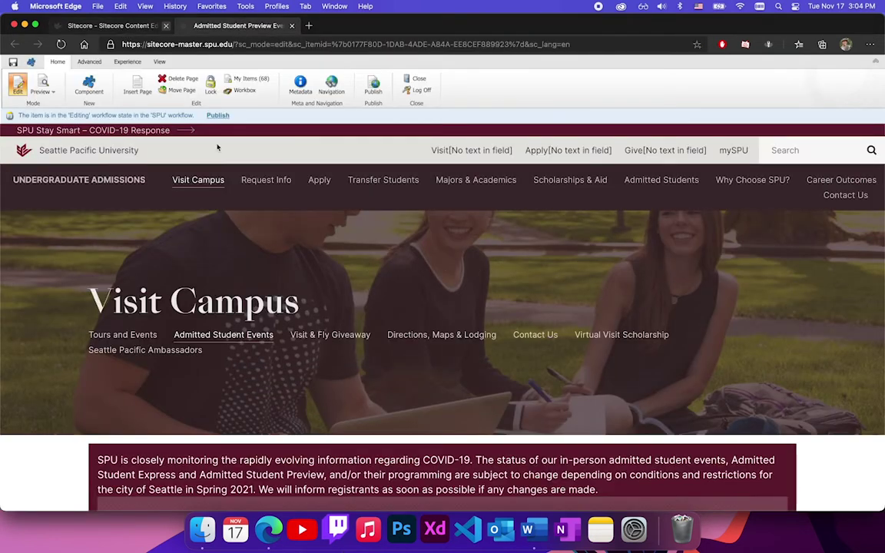
{"action": "scroll", "coordinate": [216, 188], "scroll_direction": "down", "scroll_amount": 1}
{"action": "scroll", "coordinate": [217, 188], "scroll_direction": "down", "scroll_amount": 1}
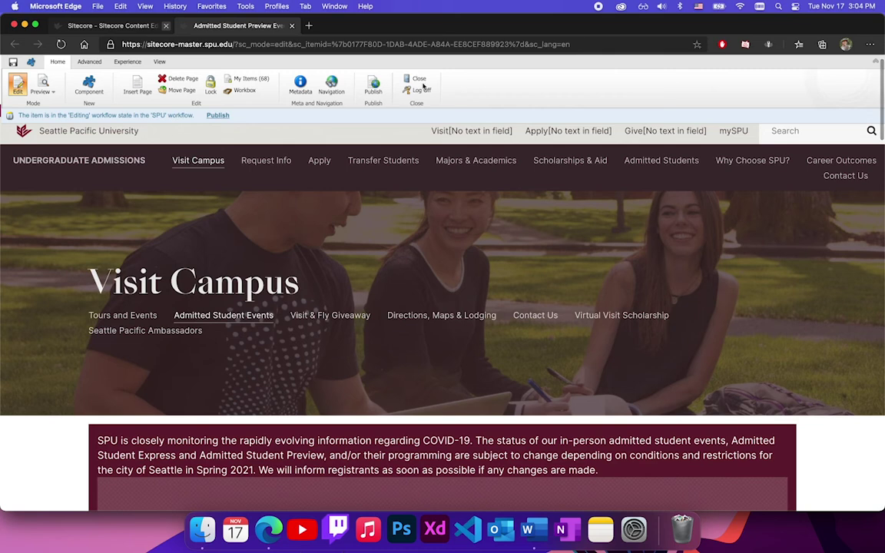
{"action": "scroll", "coordinate": [202, 215], "scroll_direction": "down", "scroll_amount": 5}
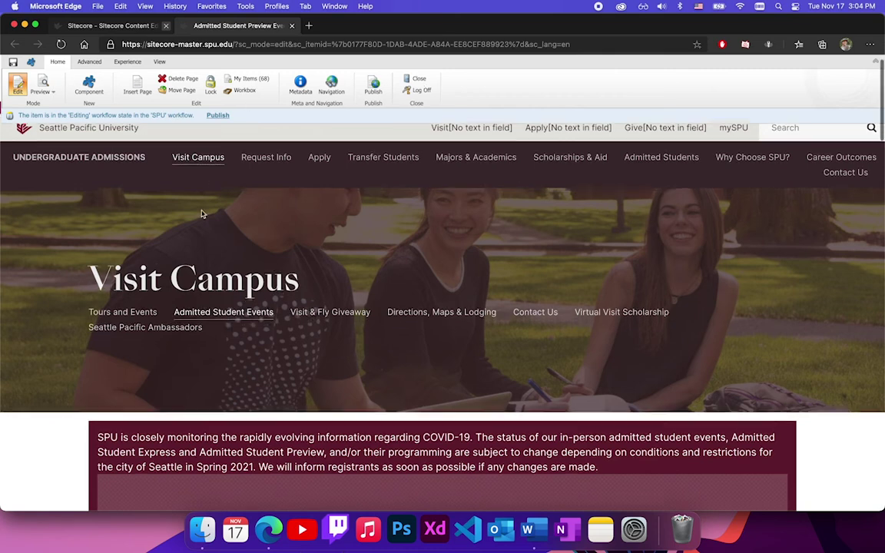
{"action": "scroll", "coordinate": [202, 214], "scroll_direction": "down", "scroll_amount": 3}
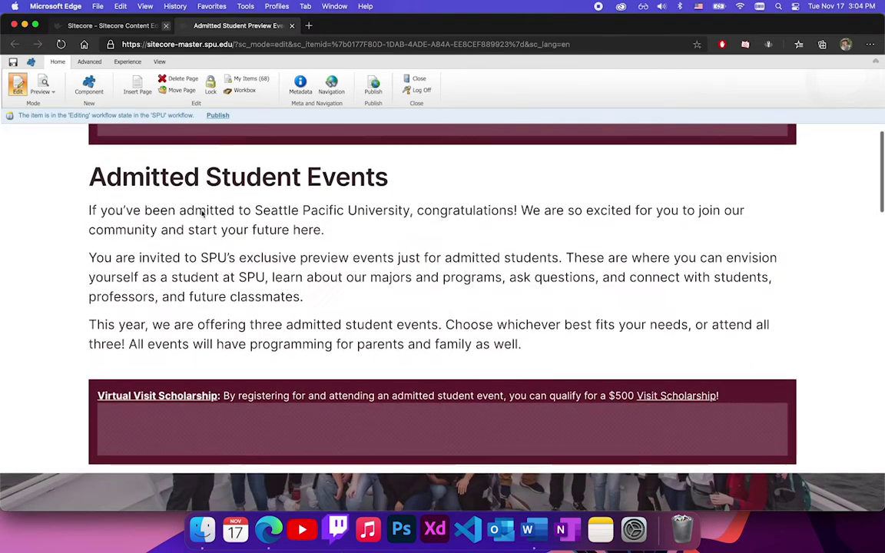
{"action": "scroll", "coordinate": [202, 215], "scroll_direction": "up", "scroll_amount": 2}
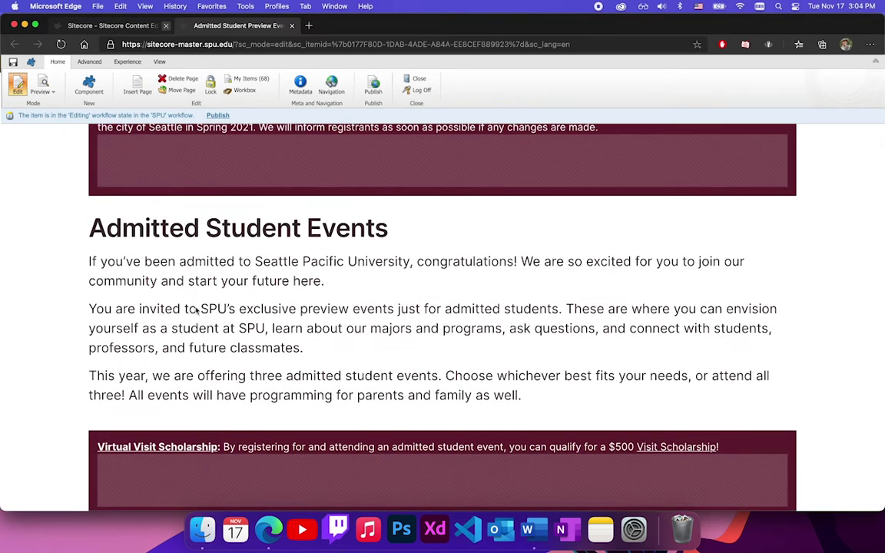
{"action": "scroll", "coordinate": [197, 309], "scroll_direction": "down", "scroll_amount": 1}
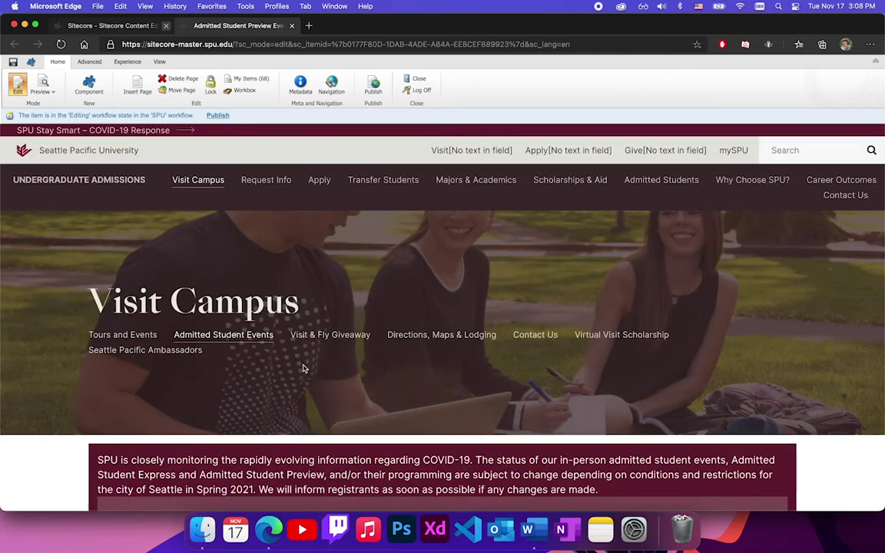
In the Introduction's first paragraph, replace the period after "start your future here" with an exclamation mark and put the period back
{"action": "scroll", "coordinate": [303, 368], "scroll_direction": "down", "scroll_amount": 10}
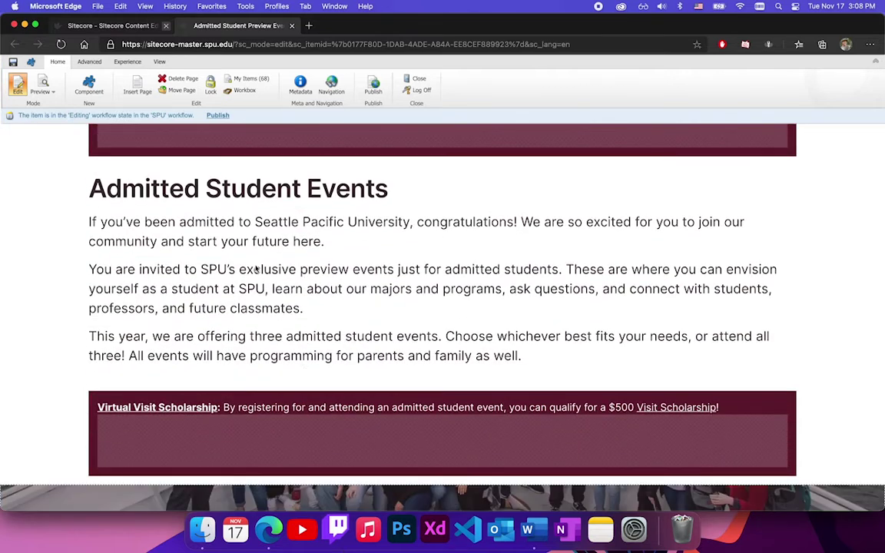
{"action": "left_click", "coordinate": [202, 242]}
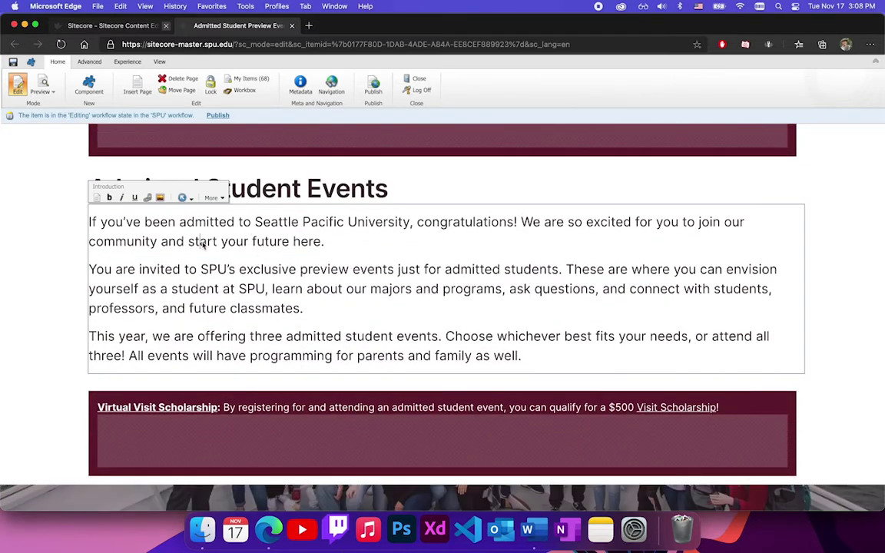
{"action": "left_click", "coordinate": [339, 243]}
{"action": "key", "text": "BackSpace"}
{"action": "type", "text": "!"}
{"action": "key", "text": "BackSpace"}
{"action": "type", "text": "."}
{"action": "scroll", "coordinate": [356, 254], "scroll_direction": "up", "scroll_amount": 2}
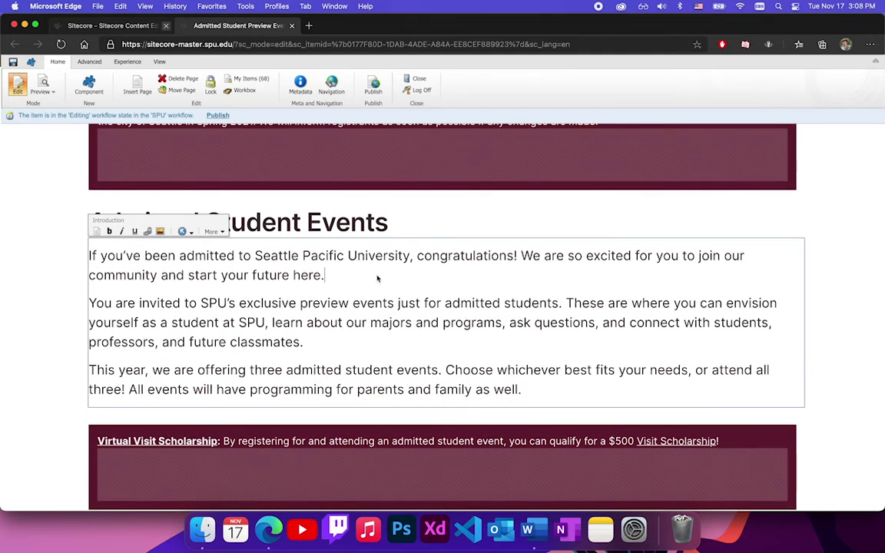
Select the PageTitle component and its Introduction text alternately to compare the areas they cover
{"action": "left_click", "coordinate": [412, 226]}
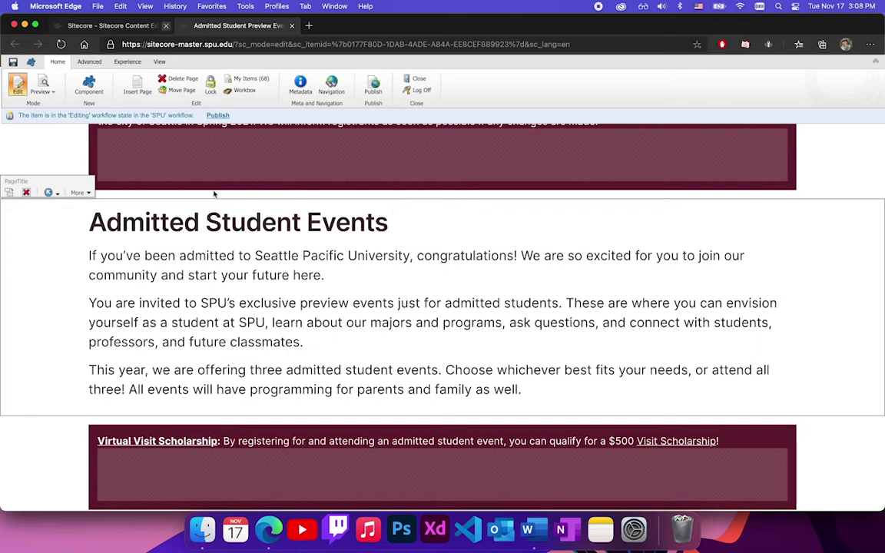
{"action": "left_click", "coordinate": [227, 317]}
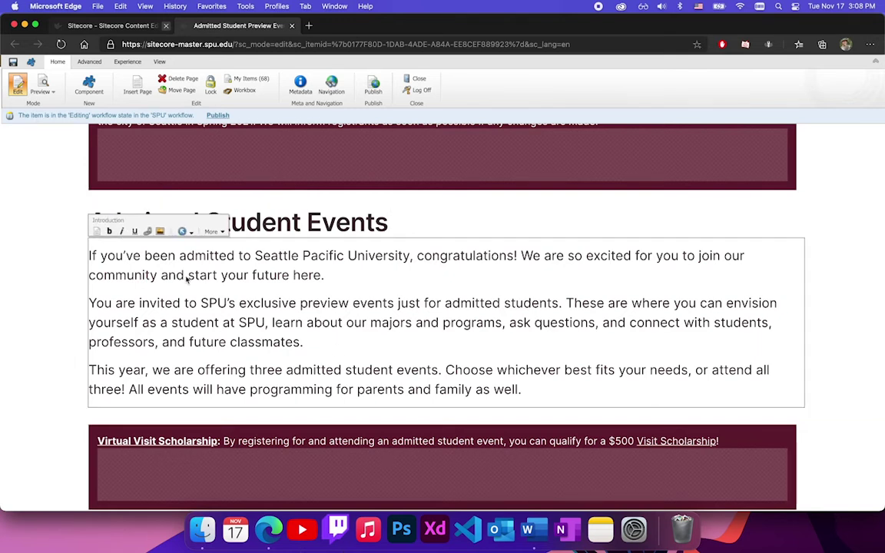
{"action": "left_click", "coordinate": [58, 245]}
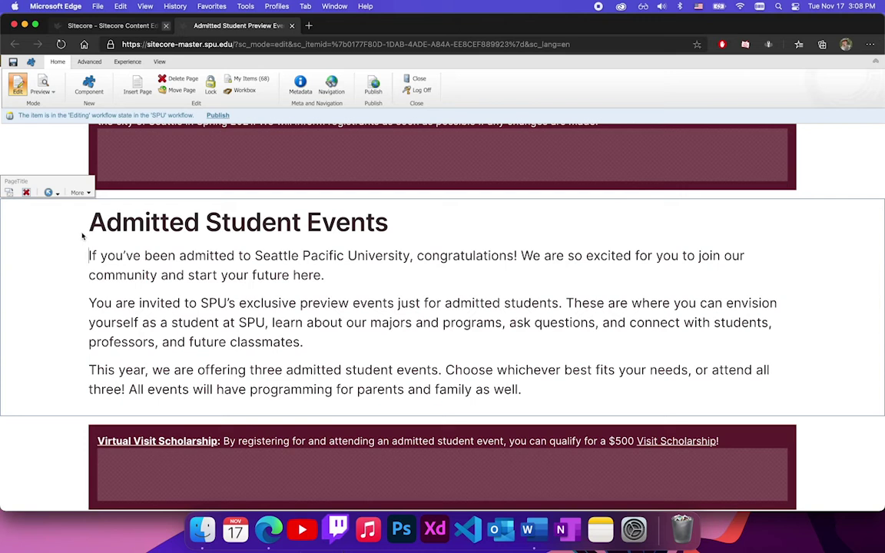
{"action": "scroll", "coordinate": [83, 236], "scroll_direction": "down", "scroll_amount": 2}
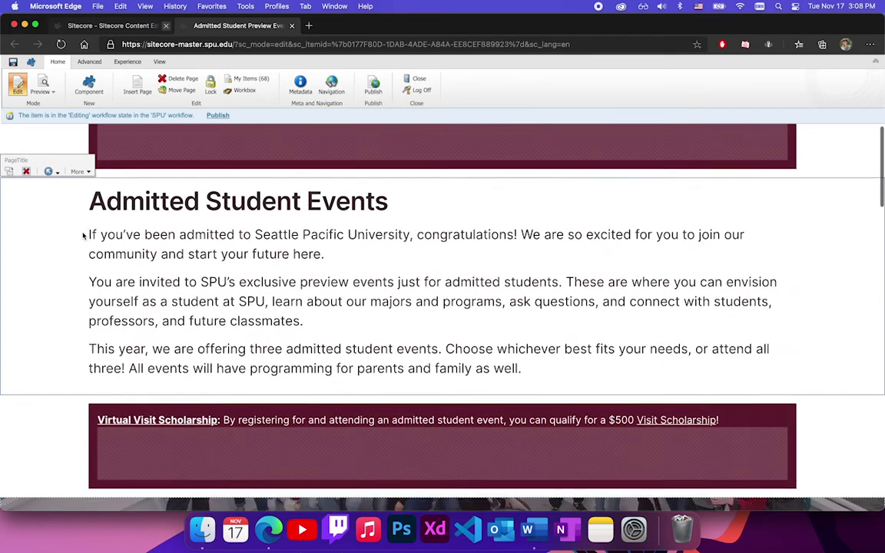
Add a Body Content rendering directly above the Admitted Student Events heading, after looking through the available renderings
{"action": "left_click", "coordinate": [95, 85]}
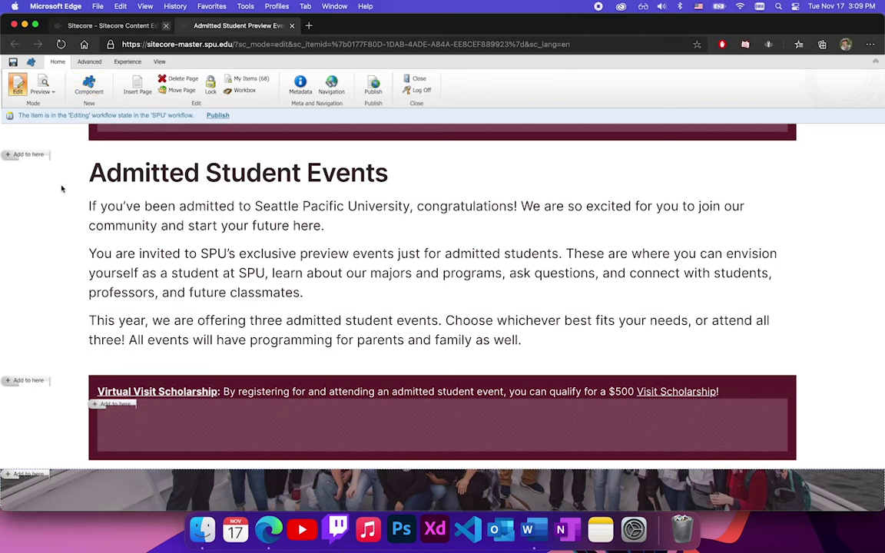
{"action": "scroll", "coordinate": [63, 188], "scroll_direction": "up", "scroll_amount": 1}
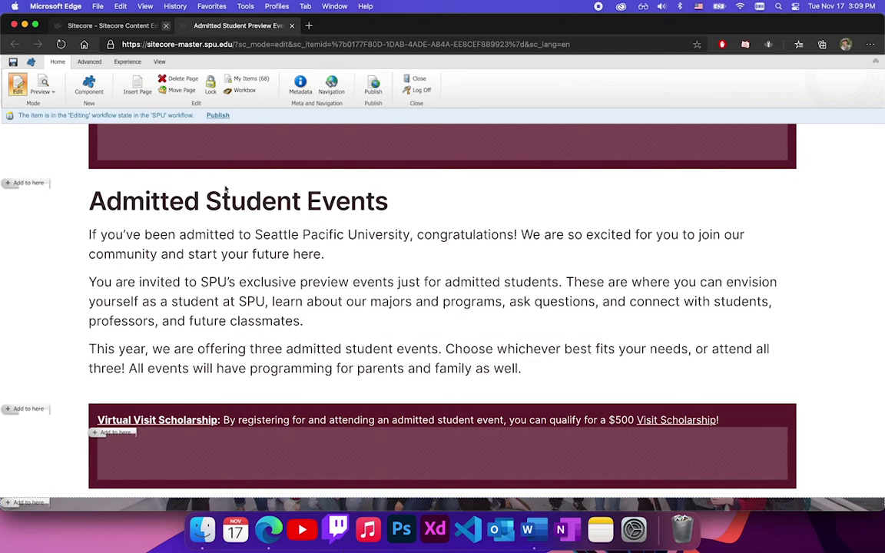
{"action": "left_click", "coordinate": [14, 184]}
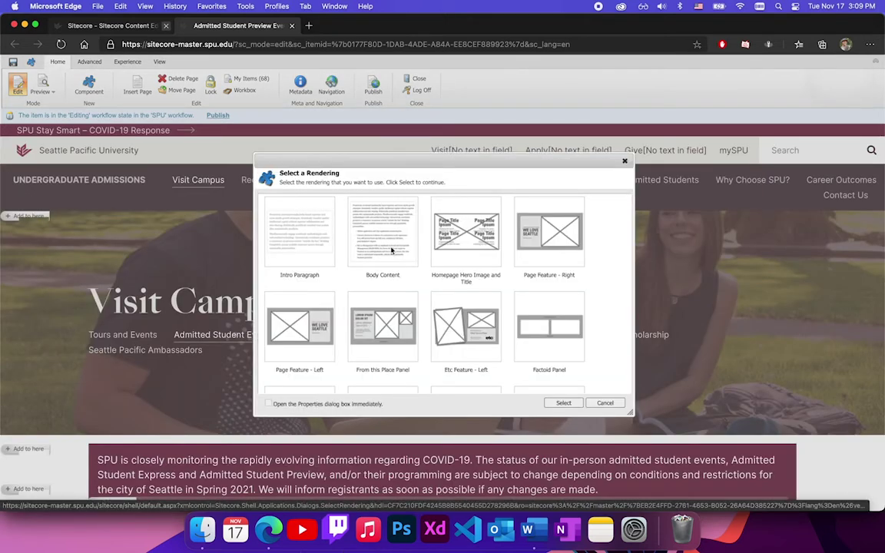
{"action": "left_click", "coordinate": [379, 235]}
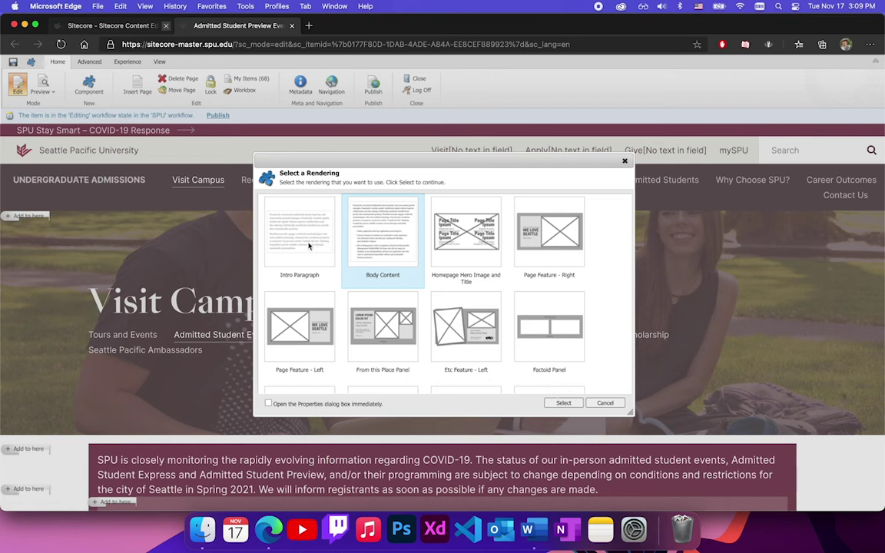
{"action": "scroll", "coordinate": [374, 292], "scroll_direction": "down", "scroll_amount": 3}
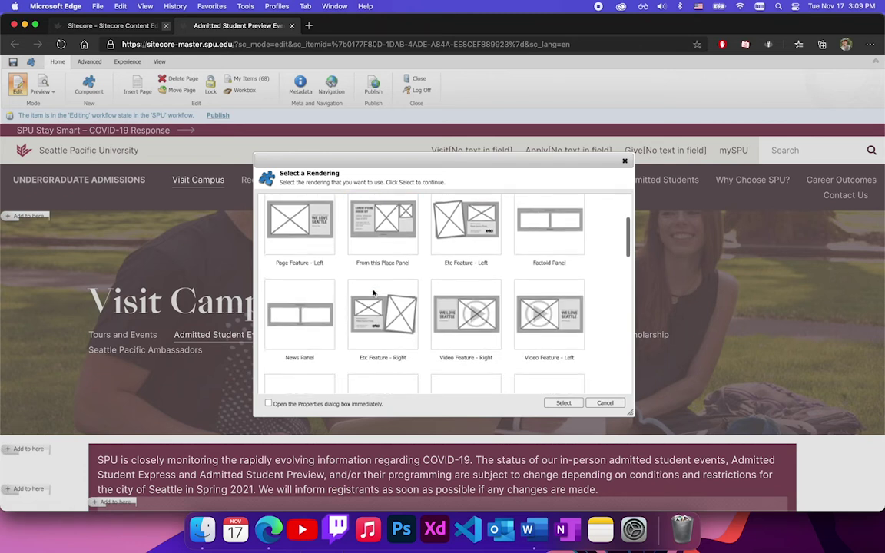
{"action": "scroll", "coordinate": [374, 293], "scroll_direction": "up", "scroll_amount": 3}
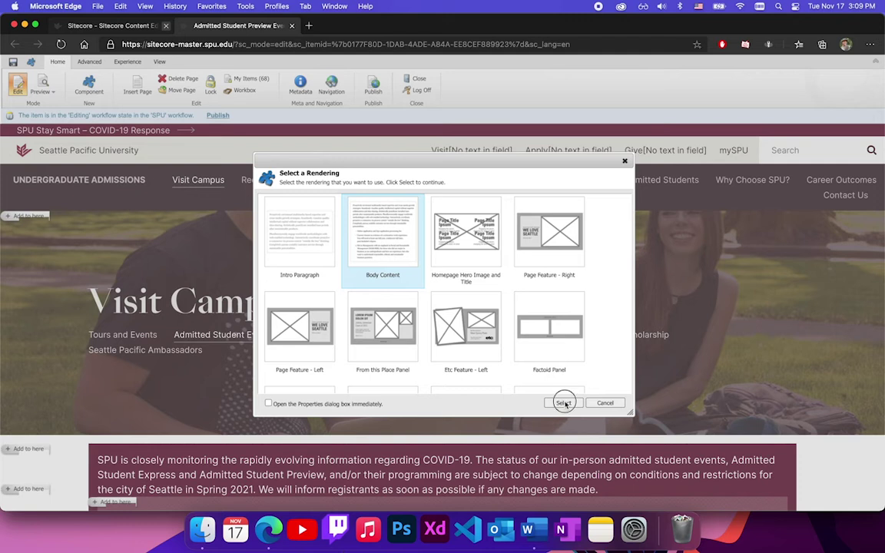
{"action": "left_click", "coordinate": [563, 403]}
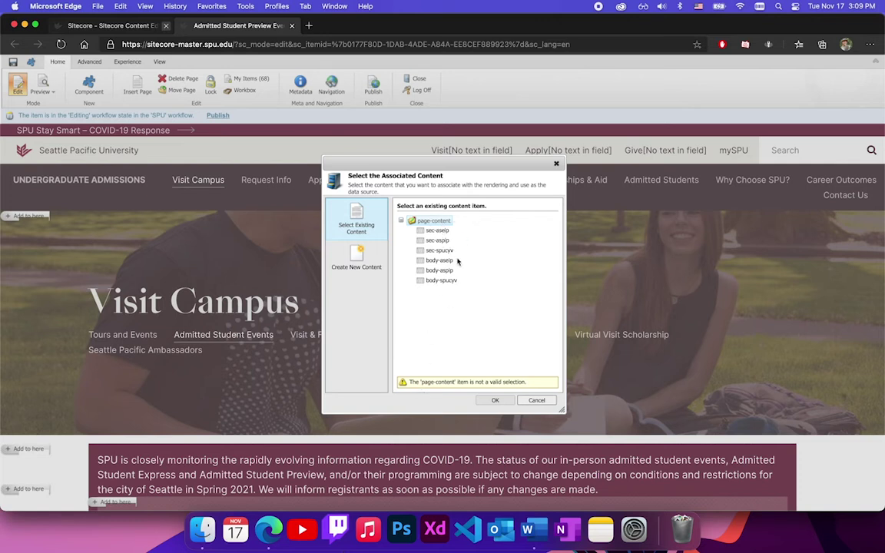
Create a new content item named Body Content under page-content as the rendering's data source, and save the page
{"action": "left_click", "coordinate": [113, 25]}
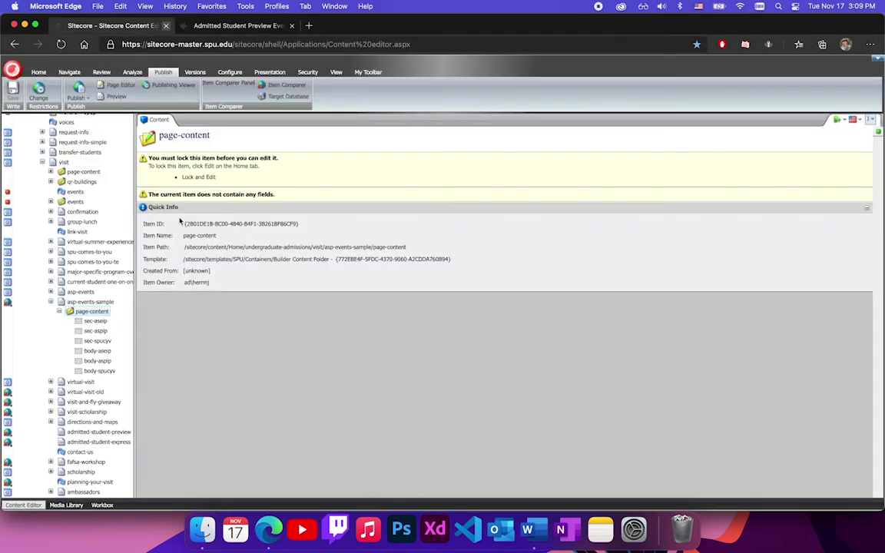
{"action": "left_click", "coordinate": [223, 26]}
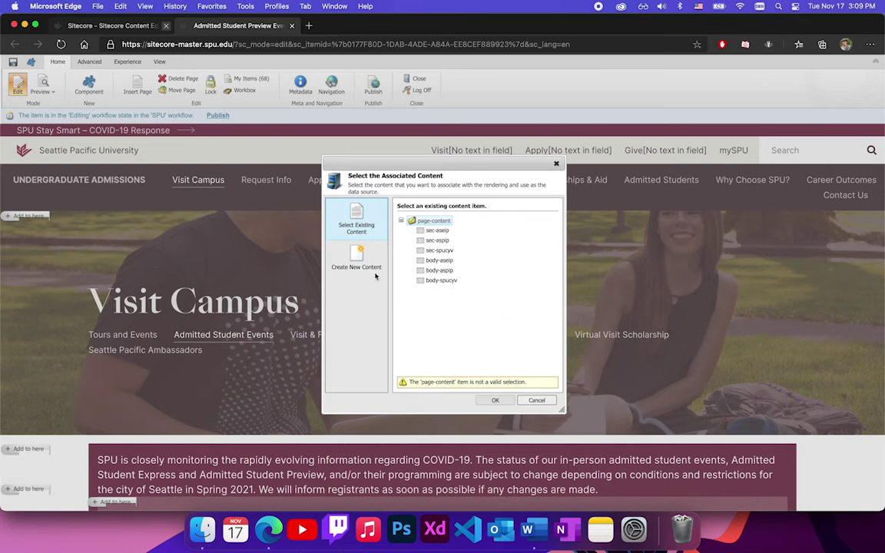
{"action": "left_click", "coordinate": [356, 260]}
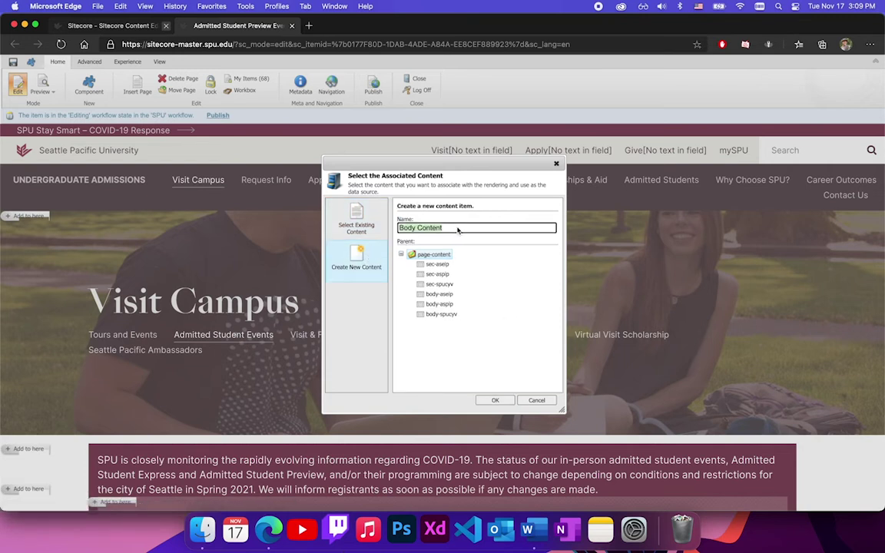
{"action": "left_click", "coordinate": [496, 401]}
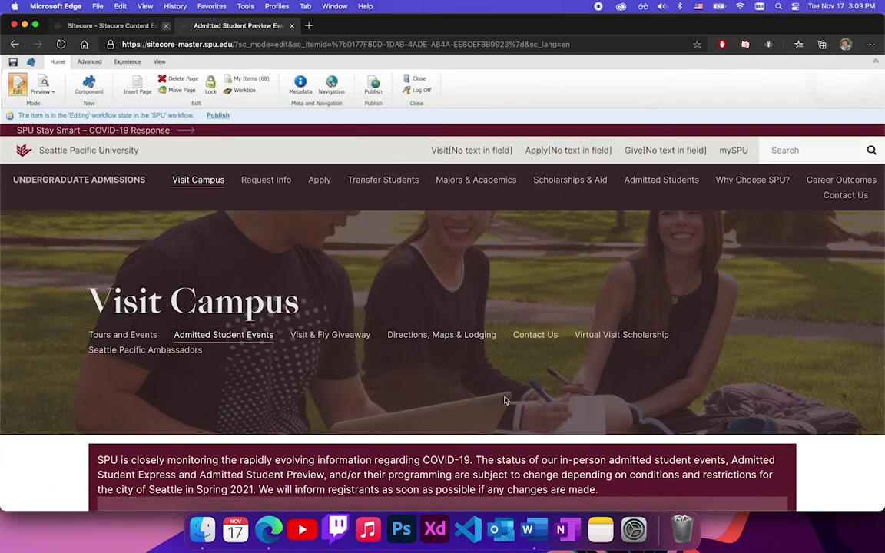
{"action": "scroll", "coordinate": [505, 400], "scroll_direction": "down", "scroll_amount": 8}
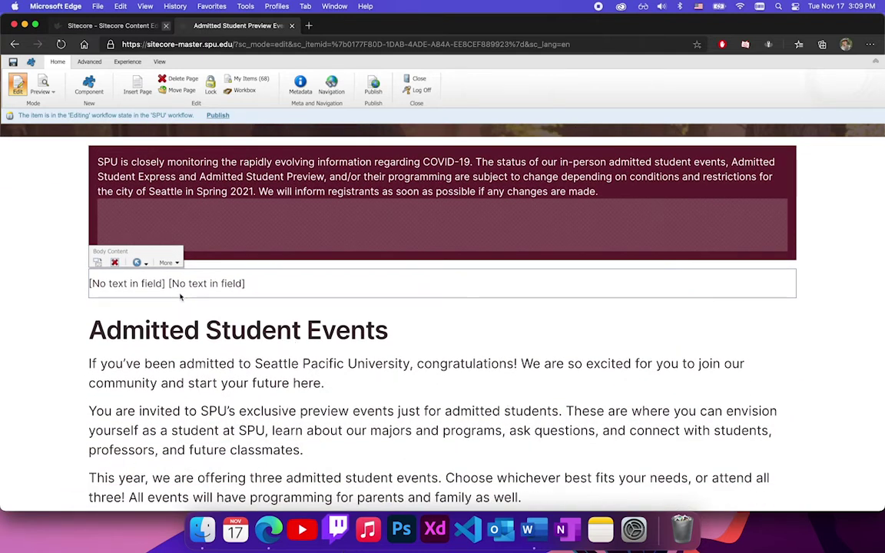
{"action": "left_click", "coordinate": [13, 63]}
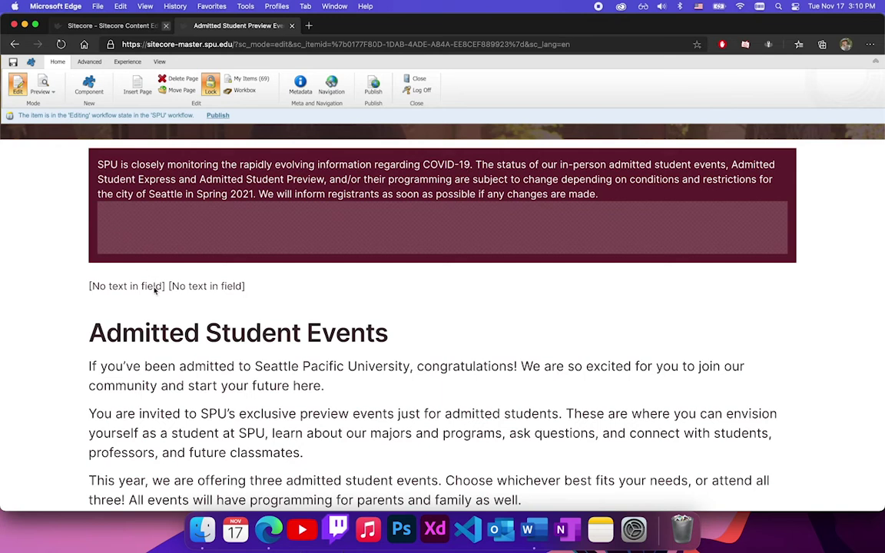
Try to enter text directly in the new component's empty Title and Body Copy fields and check its additional editing options
{"action": "left_click", "coordinate": [226, 286]}
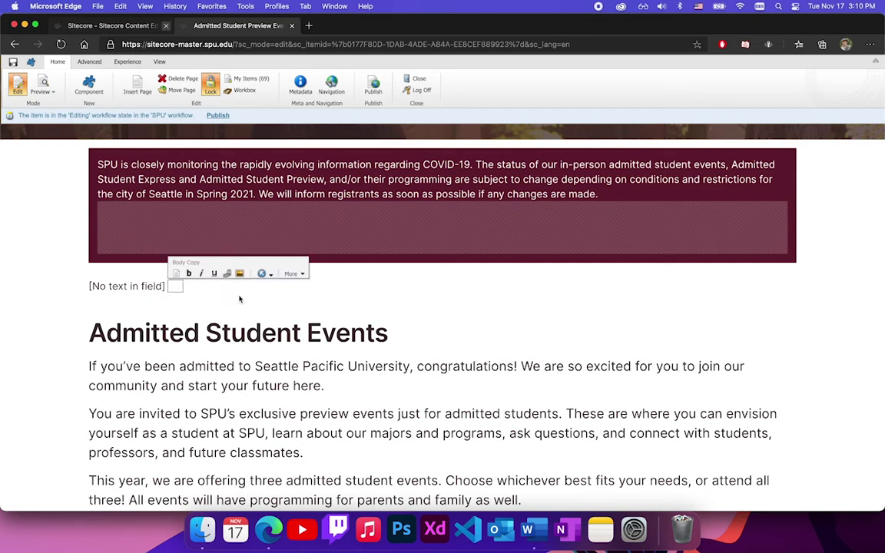
{"action": "left_click", "coordinate": [224, 277]}
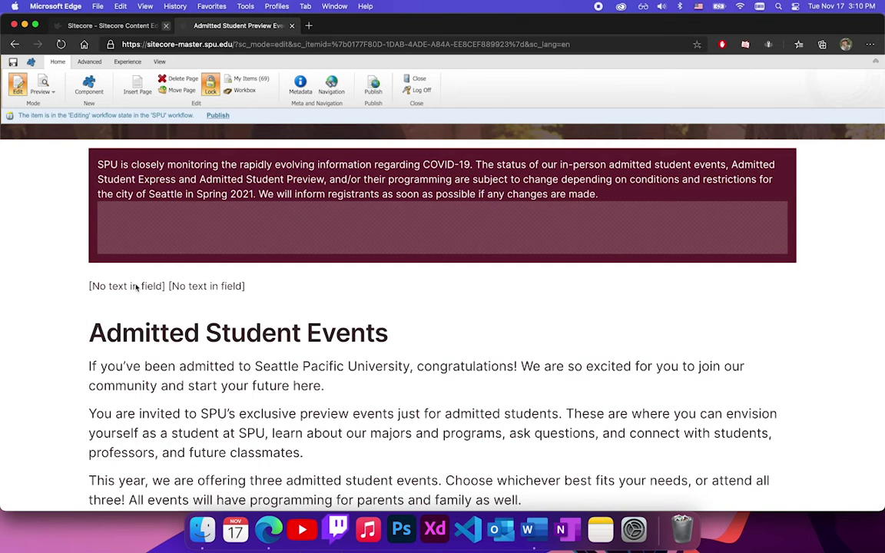
{"action": "left_click", "coordinate": [166, 286]}
{"action": "left_click", "coordinate": [215, 307]}
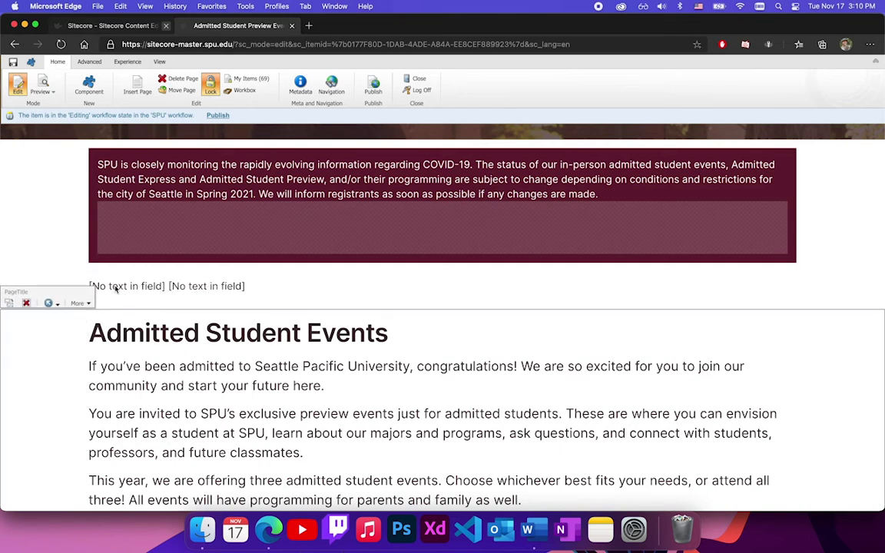
{"action": "left_click", "coordinate": [285, 288]}
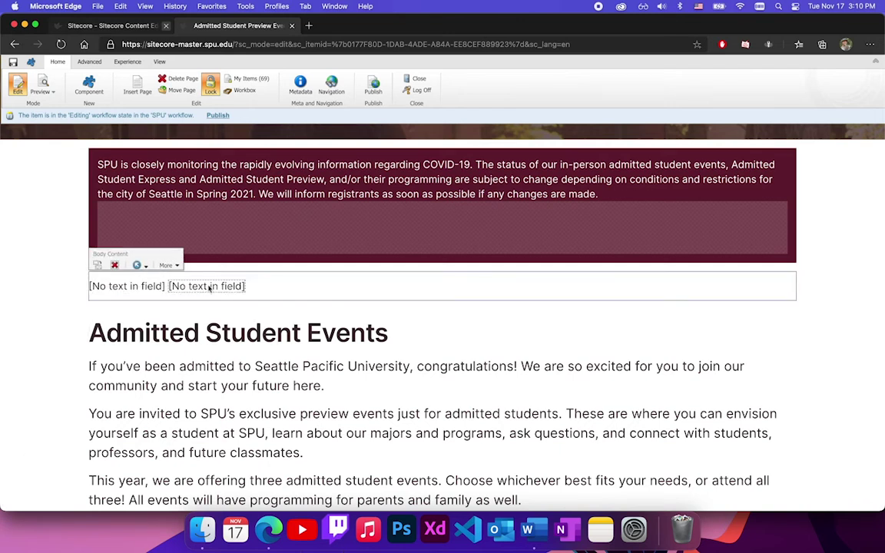
{"action": "left_click", "coordinate": [138, 288]}
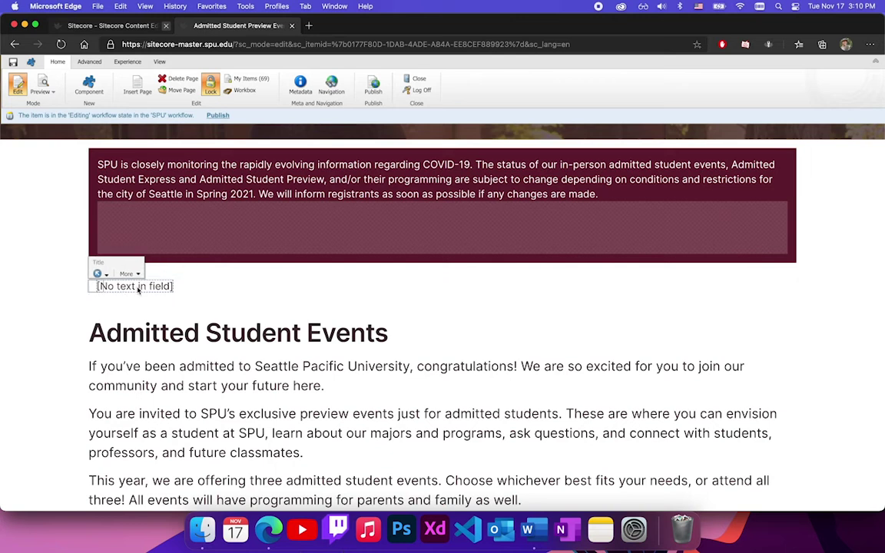
{"action": "type", "text": "d"}
{"action": "key", "text": "BackSpace"}
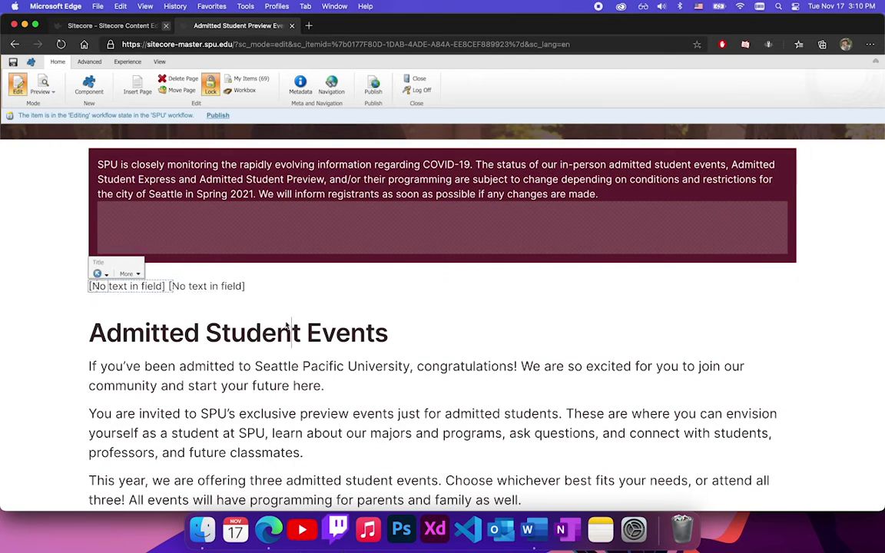
{"action": "left_click", "coordinate": [291, 333]}
{"action": "left_click", "coordinate": [291, 286]}
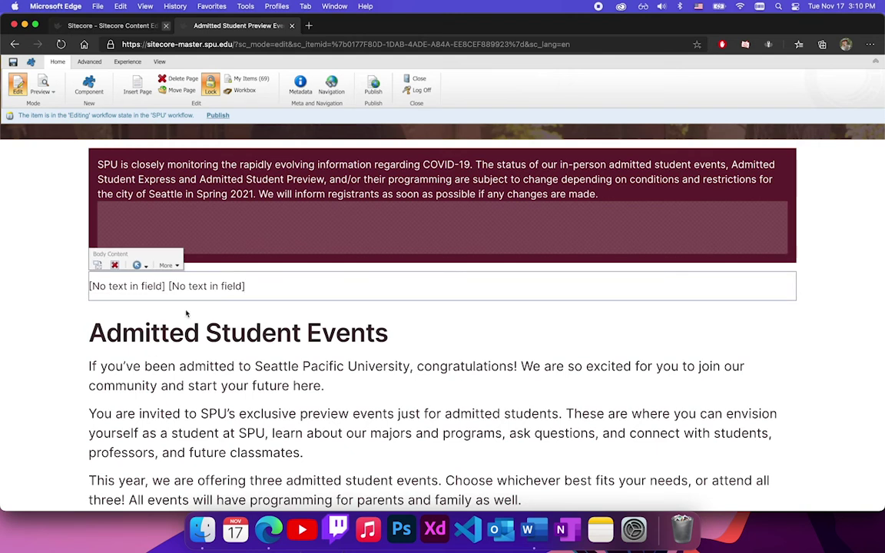
{"action": "left_click", "coordinate": [167, 265]}
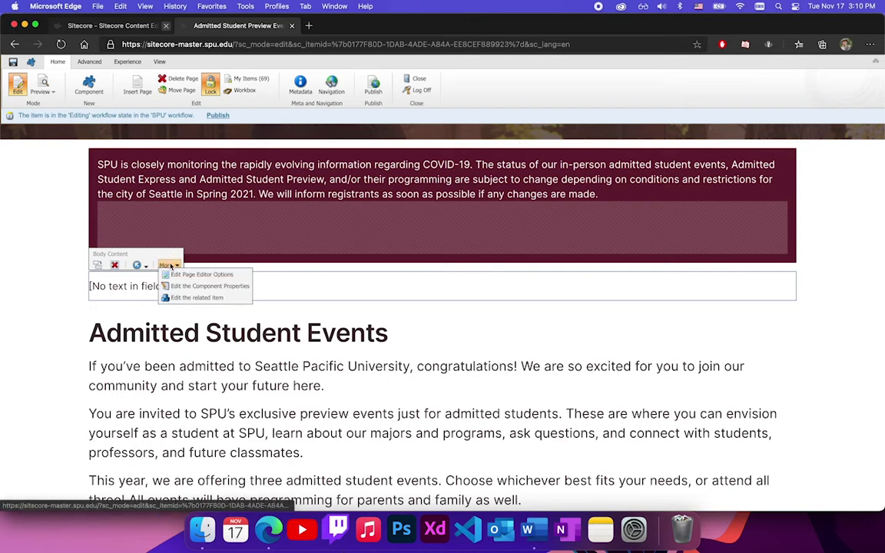
{"action": "left_click", "coordinate": [280, 272]}
Switch to the Content Editor, reload the page-content folder, and select and lock its Body Content item for editing
{"action": "left_click", "coordinate": [117, 28]}
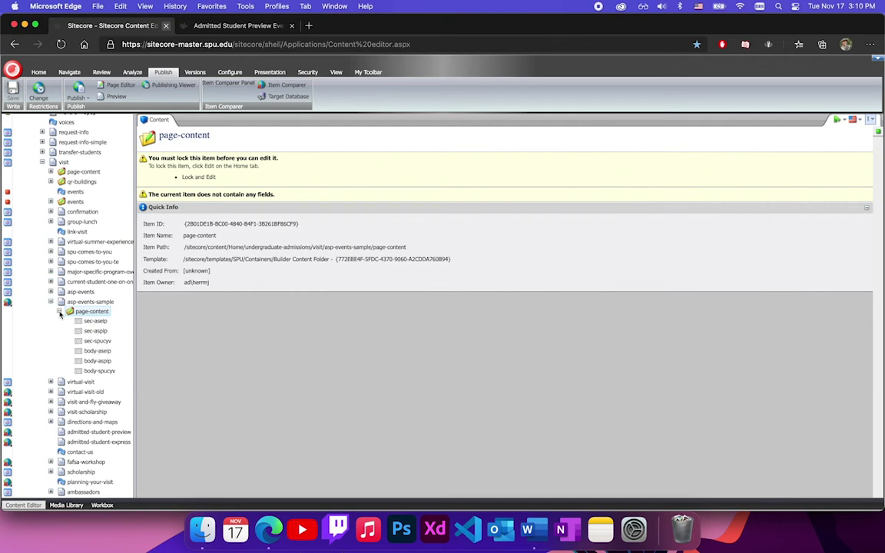
{"action": "left_click", "coordinate": [60, 311]}
{"action": "left_click", "coordinate": [60, 312]}
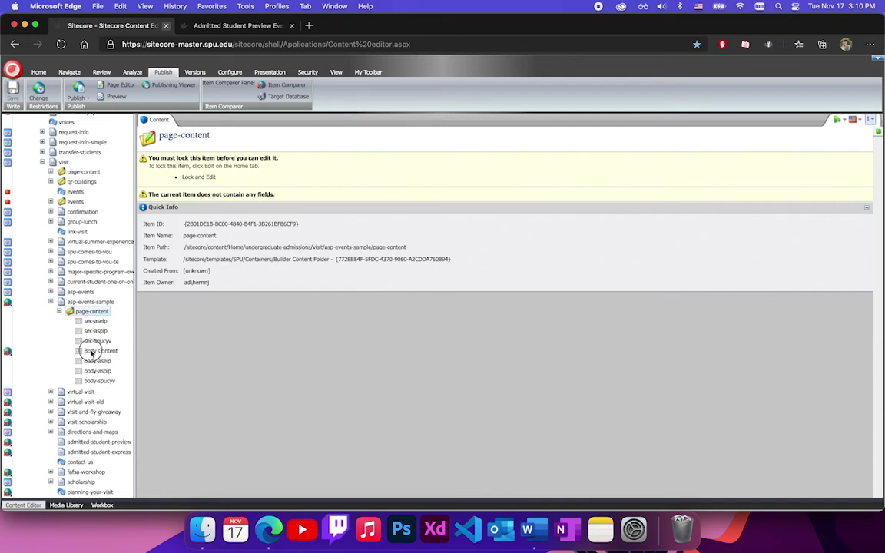
{"action": "left_click", "coordinate": [92, 351]}
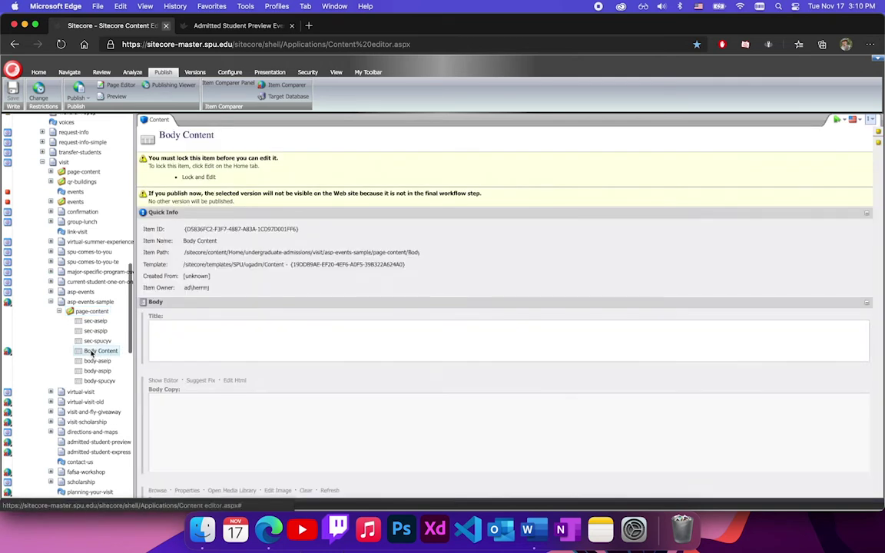
{"action": "left_click", "coordinate": [198, 177]}
Enter "Sample Title" as the Body Content item's title
{"action": "scroll", "coordinate": [215, 339], "scroll_direction": "down", "scroll_amount": 4}
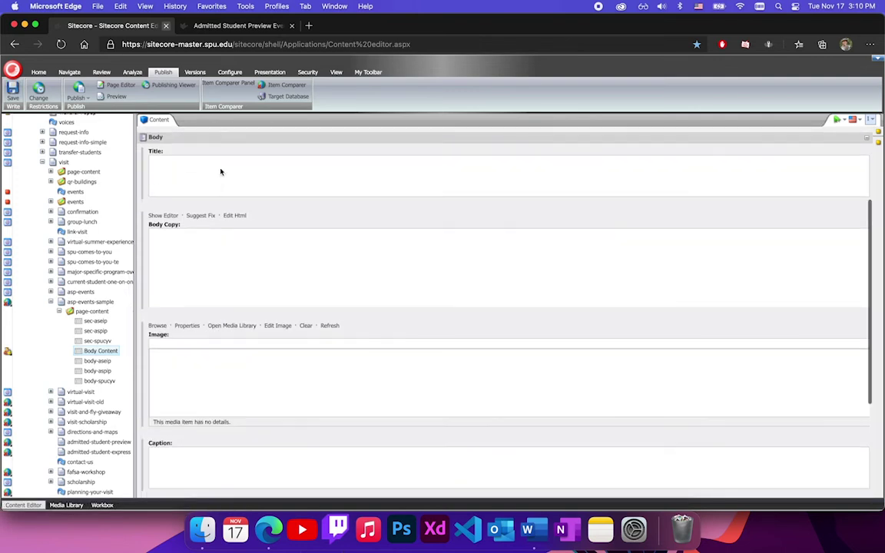
{"action": "scroll", "coordinate": [250, 236], "scroll_direction": "up", "scroll_amount": 1}
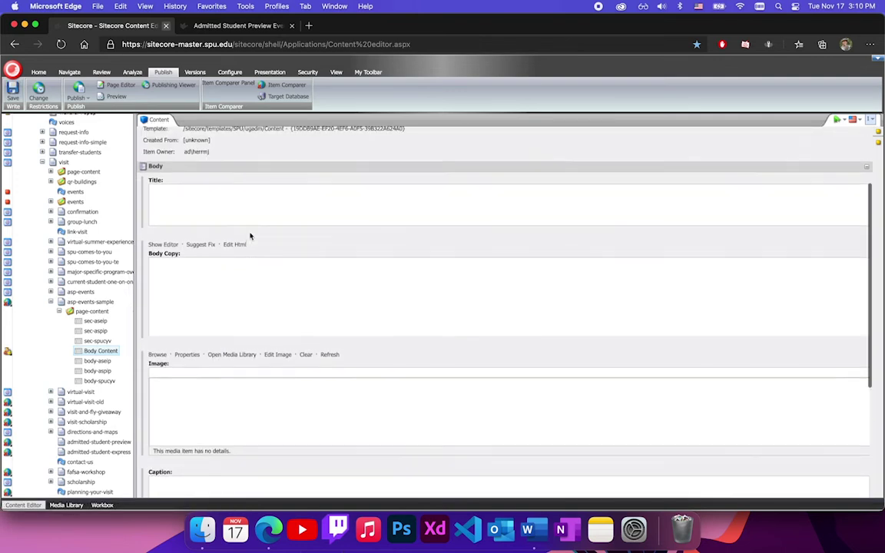
{"action": "left_click", "coordinate": [251, 214]}
{"action": "type", "text": "Sm"}
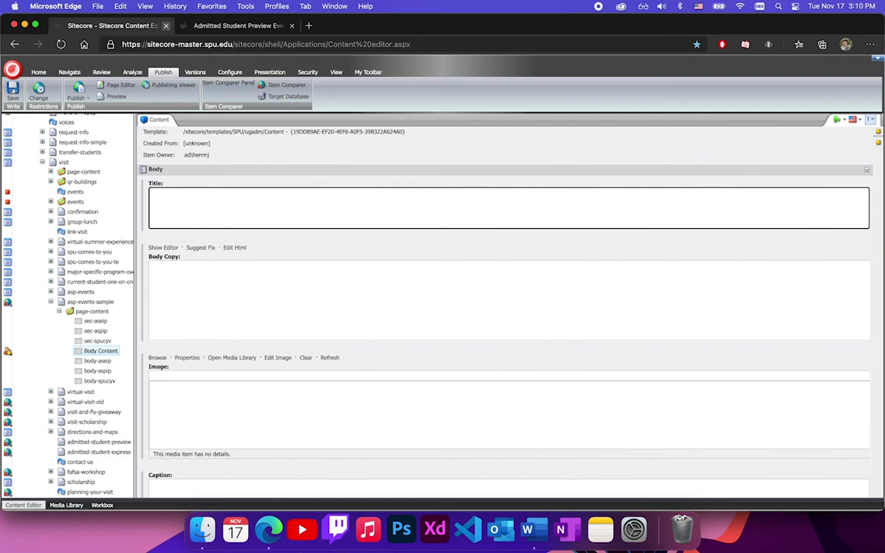
{"action": "type", "text": "mple Title"}
Enter "Sample Body Content" in the Body Copy field using the rich text editor and accept it
{"action": "left_click", "coordinate": [170, 249]}
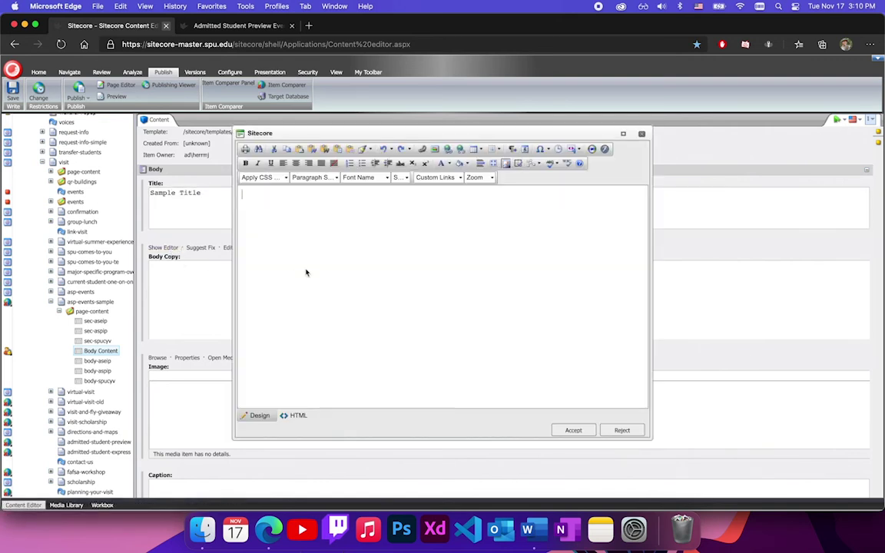
{"action": "type", "text": "Sam"}
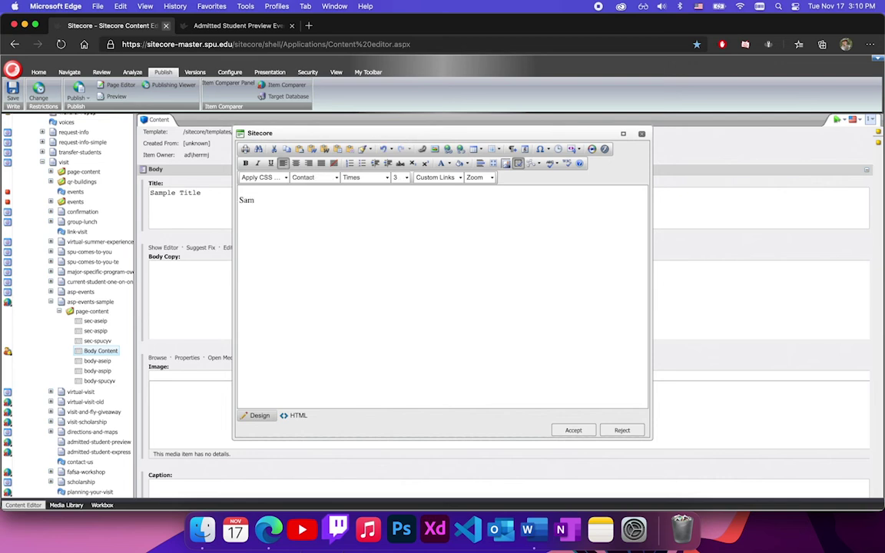
{"action": "type", "text": "ple Body Content"}
{"action": "left_click", "coordinate": [570, 430]}
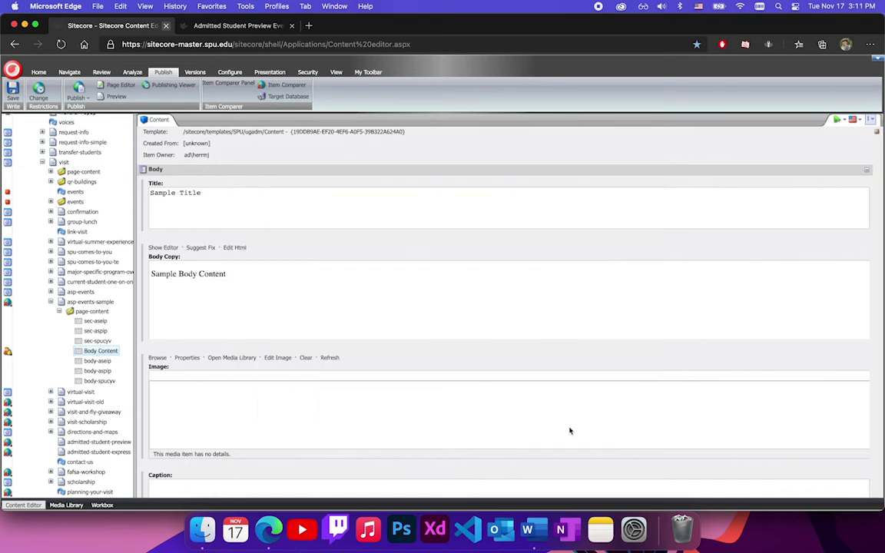
Unlock the Body Content item with its changes saved, and reload the sample page in the Page Editor
{"action": "left_click", "coordinate": [8, 351]}
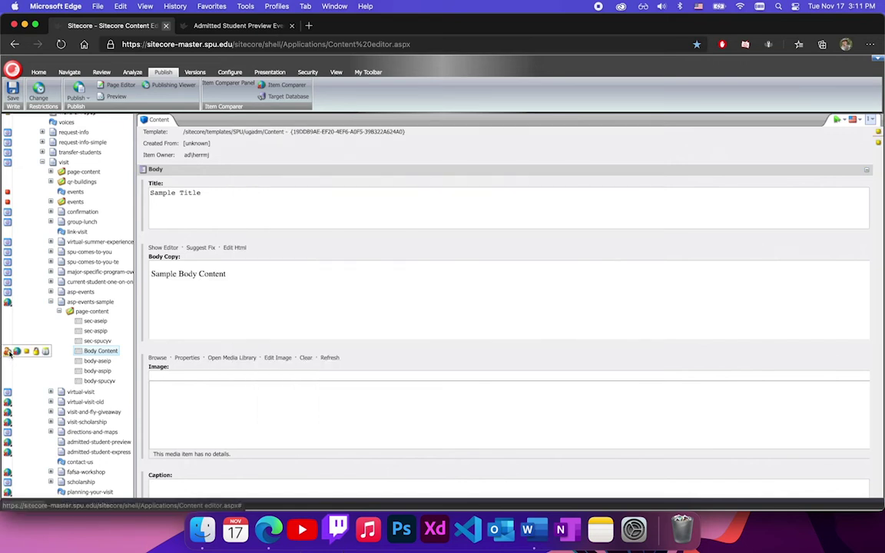
{"action": "left_click", "coordinate": [402, 318]}
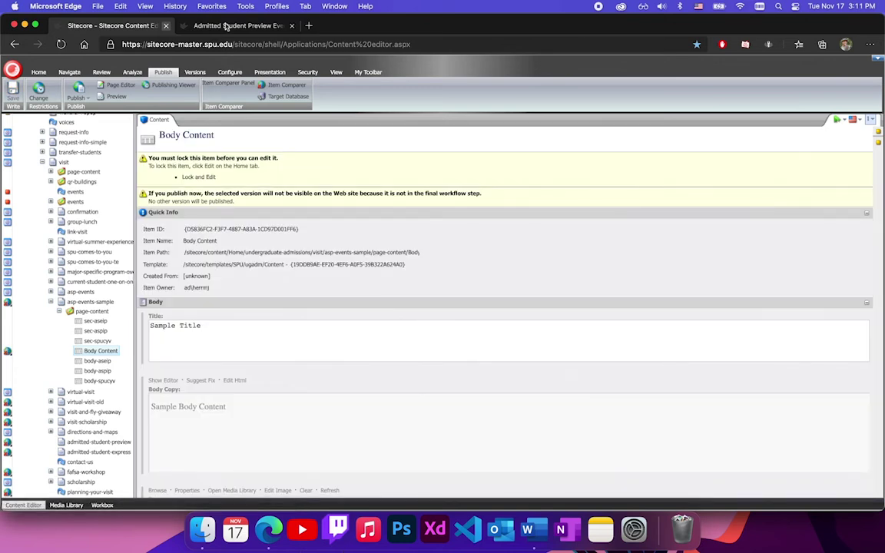
{"action": "left_click", "coordinate": [226, 28]}
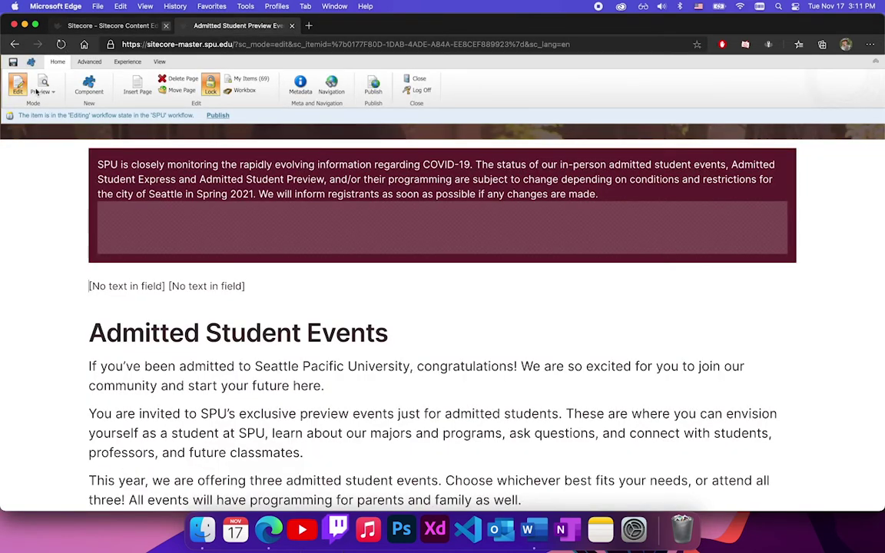
{"action": "left_click", "coordinate": [61, 44]}
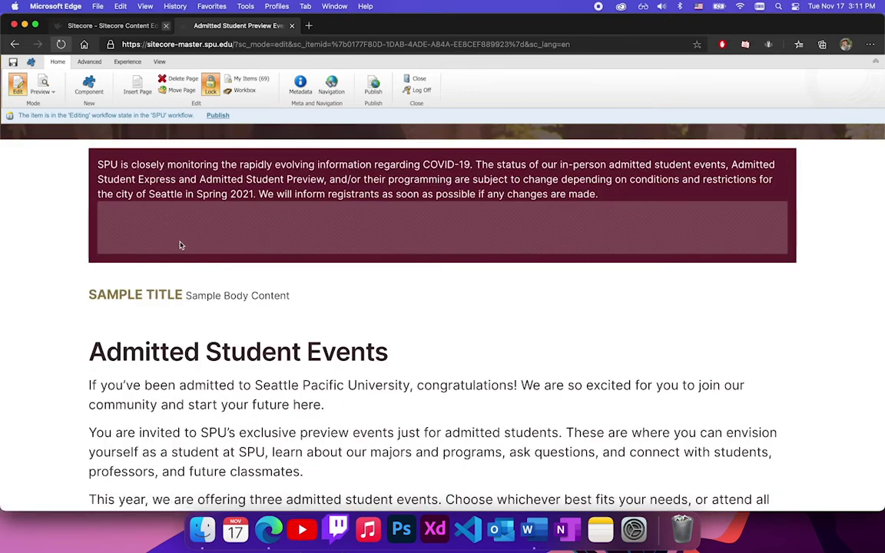
Open the related item of the page's Body Content component and lock it for editing
{"action": "left_click", "coordinate": [330, 309]}
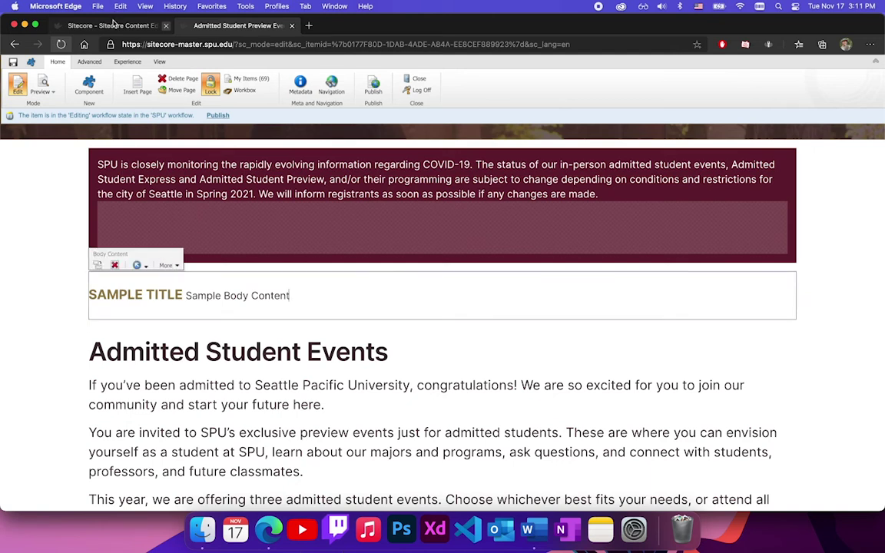
{"action": "left_click", "coordinate": [168, 265]}
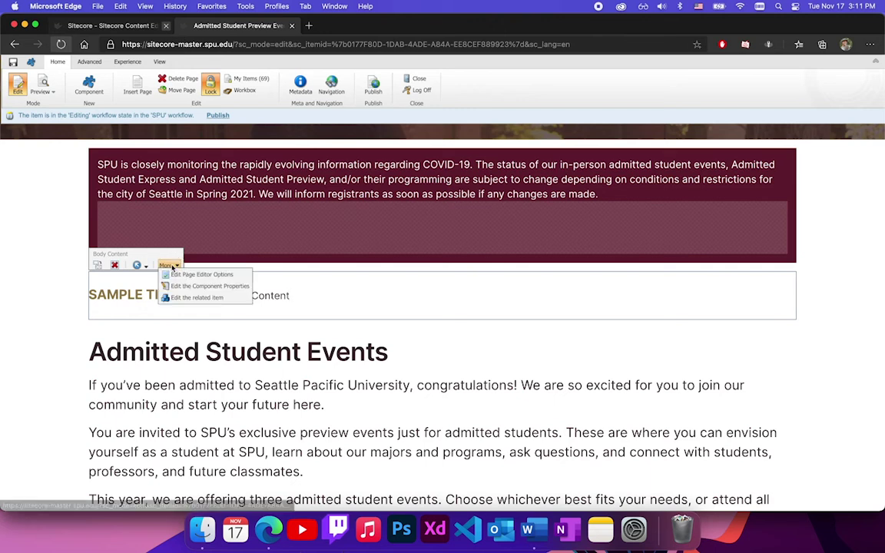
{"action": "left_click", "coordinate": [194, 300]}
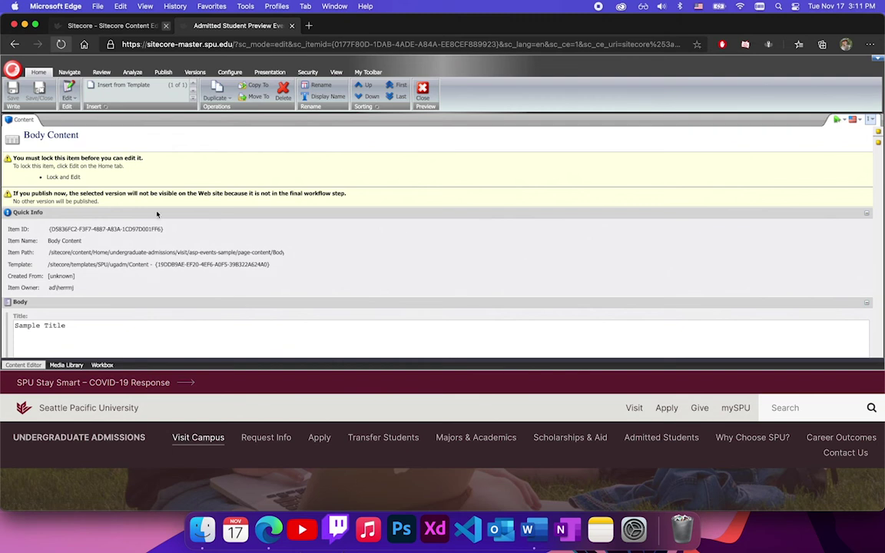
{"action": "left_click", "coordinate": [74, 178]}
Add a line-break tag before the "Sample Body Content" paragraph in the Body Copy's HTML source, accept it, and save and close the item
{"action": "scroll", "coordinate": [89, 245], "scroll_direction": "down", "scroll_amount": 5}
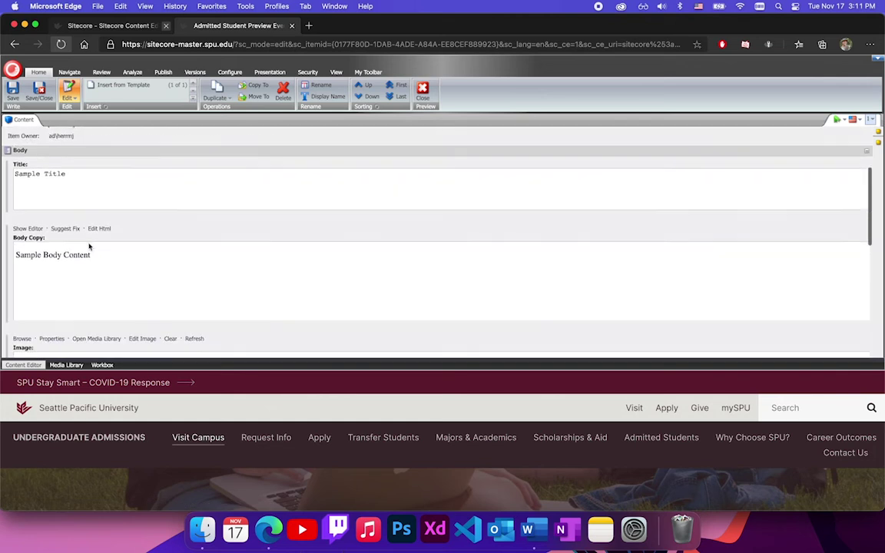
{"action": "left_click", "coordinate": [31, 228]}
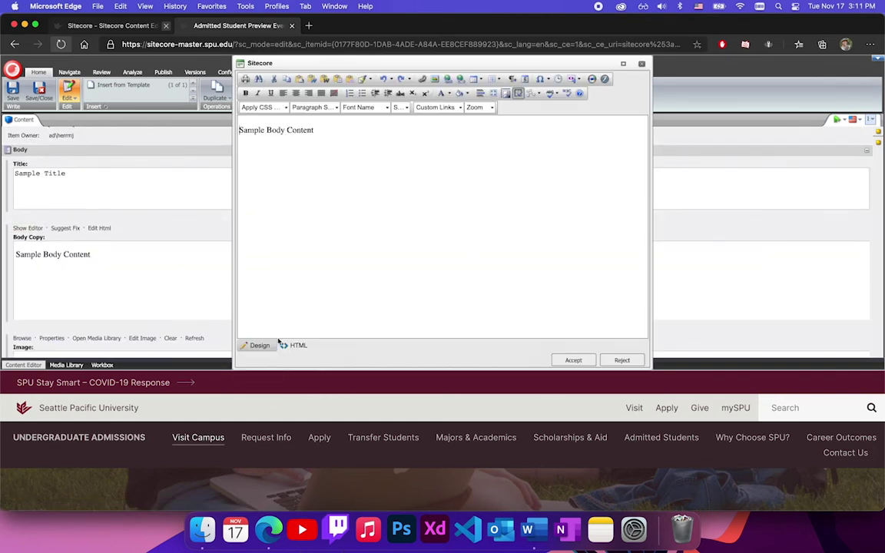
{"action": "left_click", "coordinate": [296, 345]}
{"action": "left_click", "coordinate": [257, 346]}
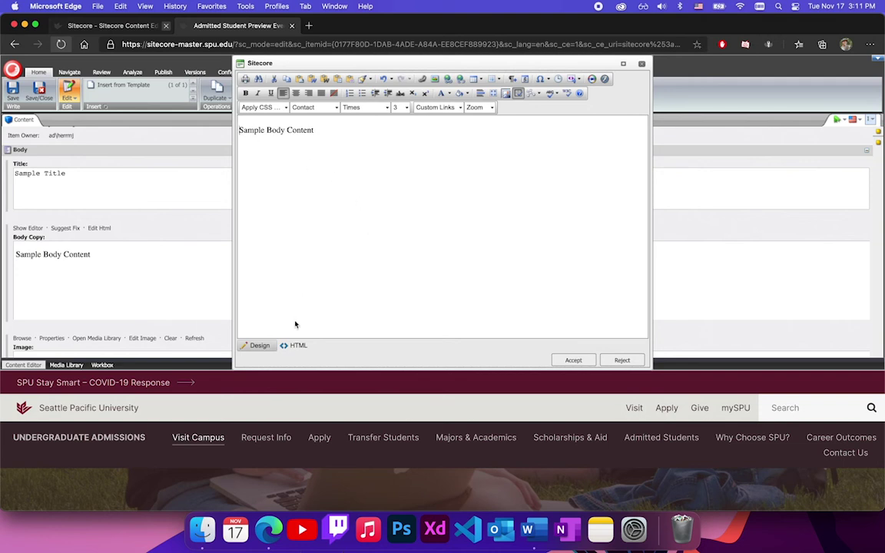
{"action": "left_click", "coordinate": [278, 347]}
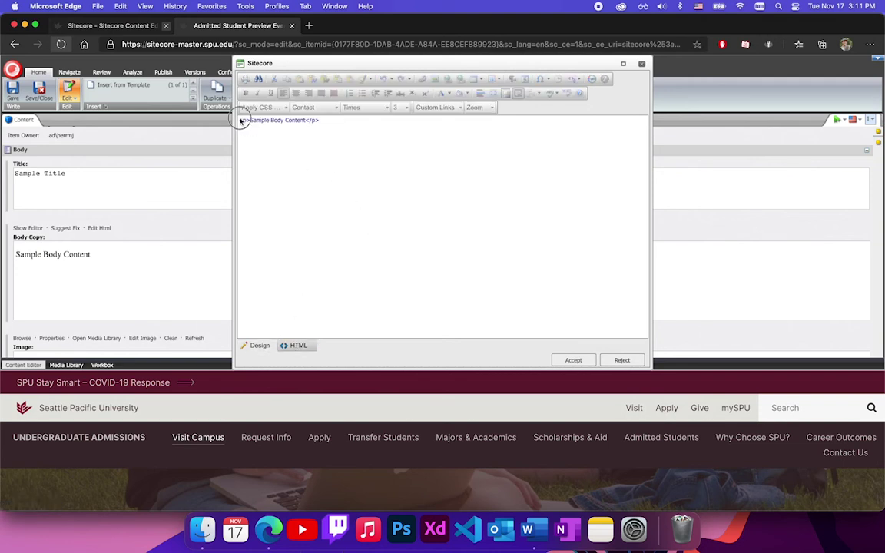
{"action": "type", "text": "</b>"}
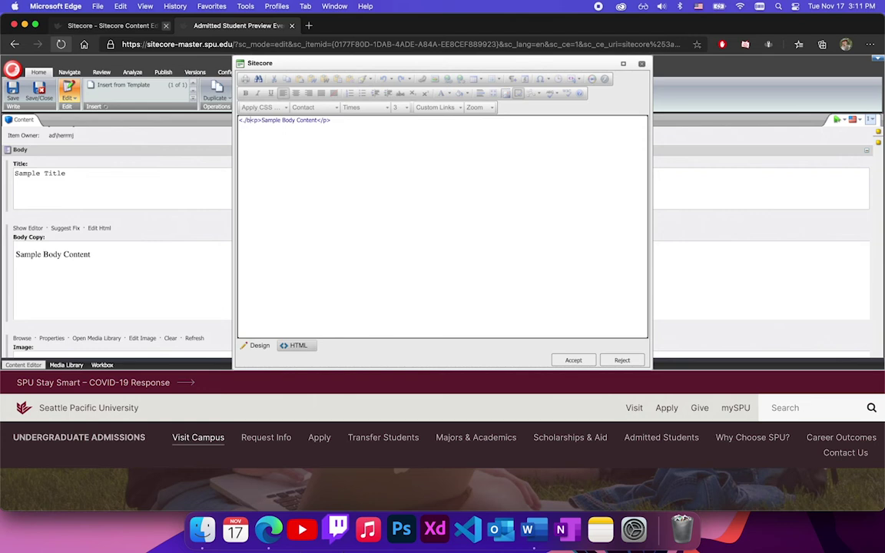
{"action": "type", "text": ">"}
{"action": "type", "text": ">"}
{"action": "left_click", "coordinate": [259, 346]}
{"action": "left_click", "coordinate": [573, 360]}
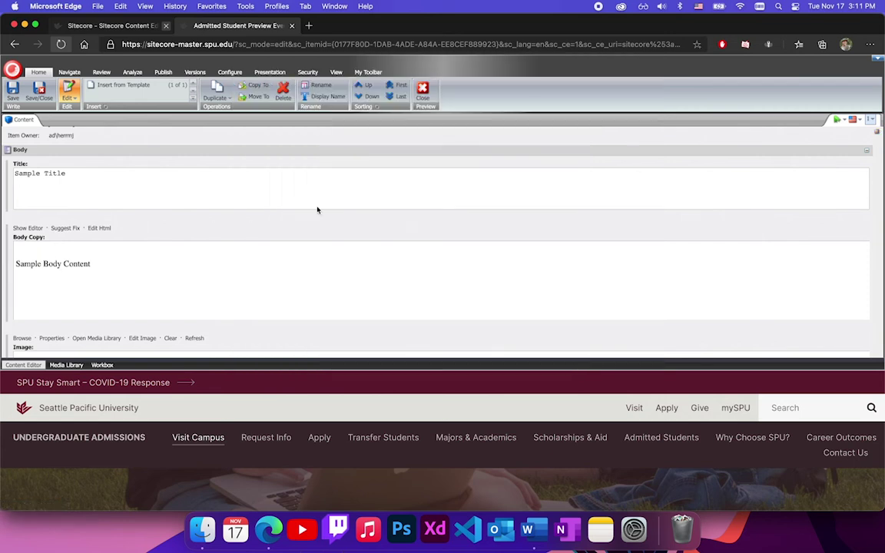
{"action": "left_click", "coordinate": [42, 90]}
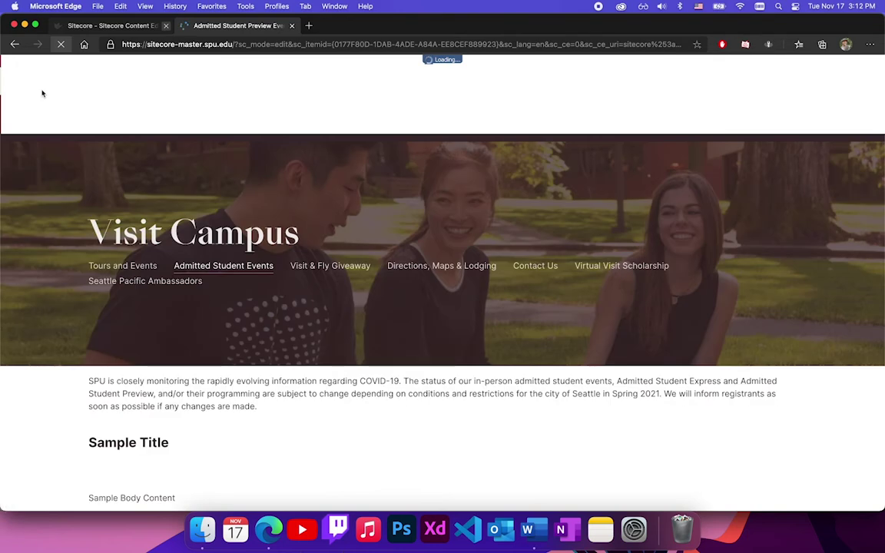
Examine the edited Body Content component and its surrounding sections on the sample page
{"action": "scroll", "coordinate": [89, 232], "scroll_direction": "down", "scroll_amount": 5}
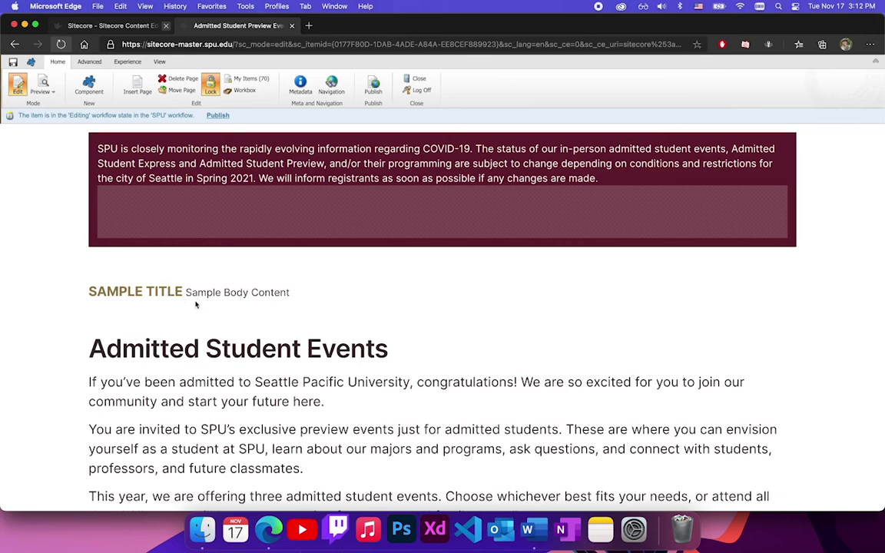
{"action": "scroll", "coordinate": [288, 267], "scroll_direction": "up", "scroll_amount": 1}
{"action": "scroll", "coordinate": [288, 267], "scroll_direction": "up", "scroll_amount": 5}
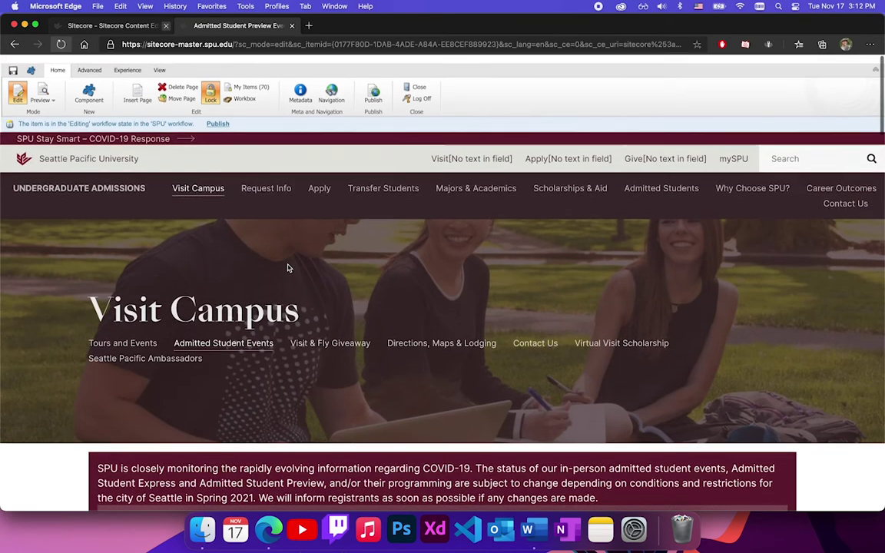
{"action": "scroll", "coordinate": [288, 267], "scroll_direction": "down", "scroll_amount": 10}
{"action": "scroll", "coordinate": [288, 285], "scroll_direction": "up", "scroll_amount": 4}
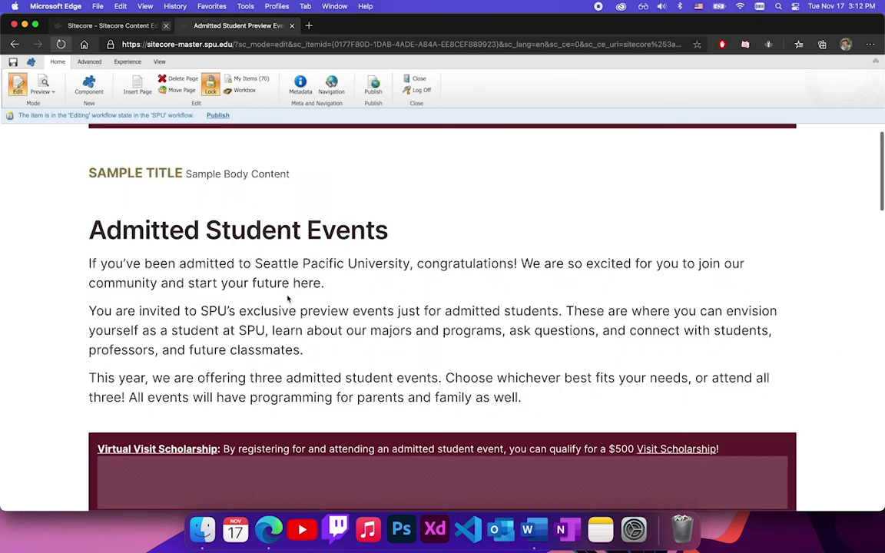
{"action": "scroll", "coordinate": [288, 285], "scroll_direction": "down", "scroll_amount": 5}
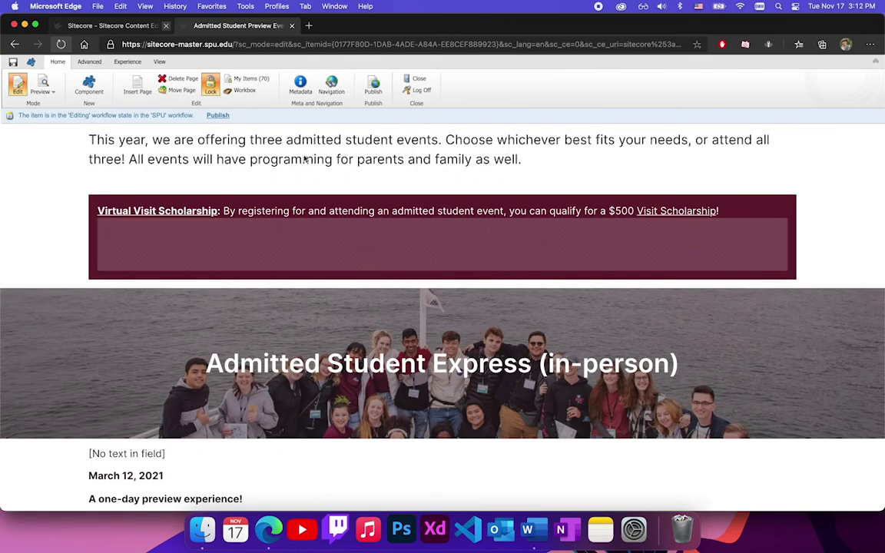
{"action": "scroll", "coordinate": [305, 159], "scroll_direction": "up", "scroll_amount": 8}
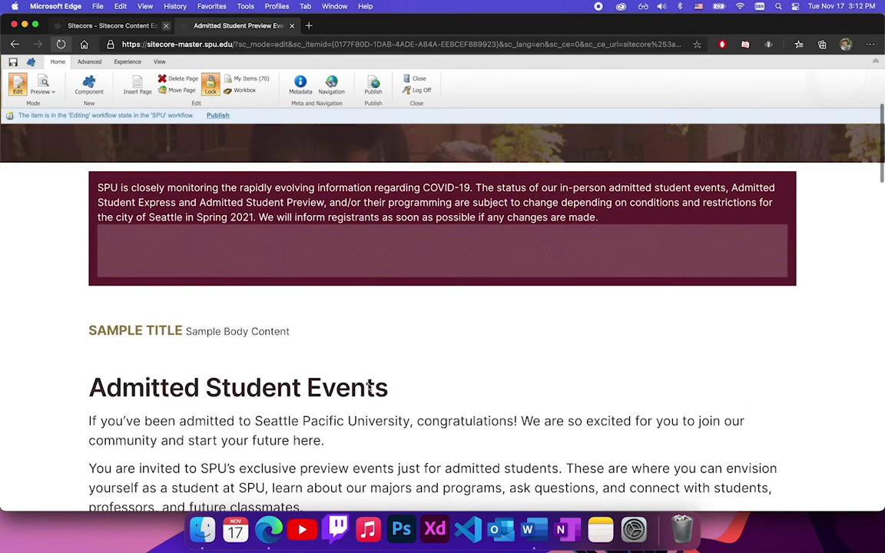
Select the PageTitle component around "Admitted Student Events" and show its additional editing options
{"action": "mouse_move", "coordinate": [387, 392]}
{"action": "left_click", "coordinate": [456, 391]}
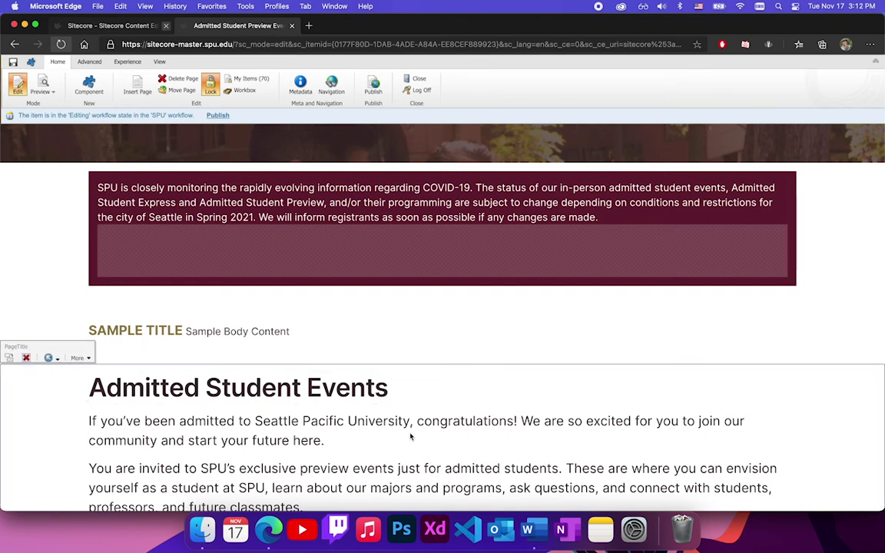
{"action": "left_click", "coordinate": [78, 358]}
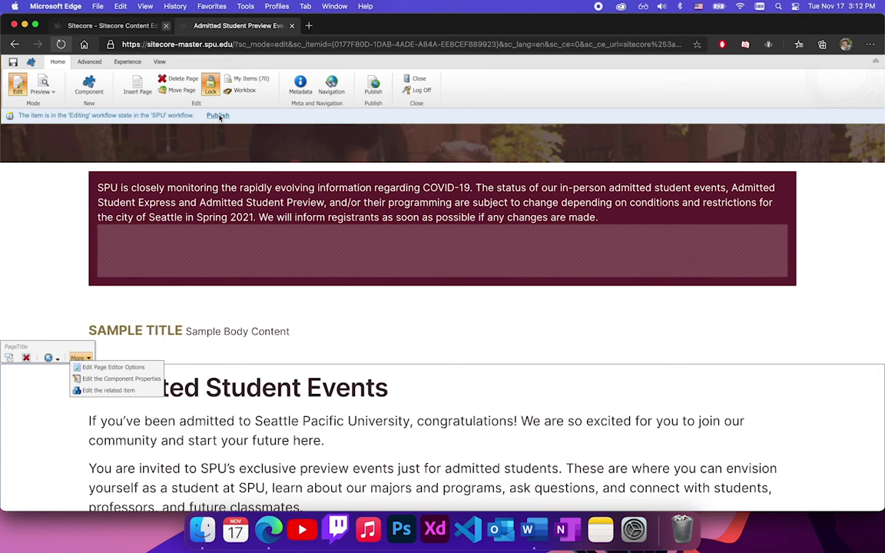
Review the locked items in My Items, close the list, and unlock the sample page
{"action": "scroll", "coordinate": [203, 157], "scroll_direction": "up", "scroll_amount": 5}
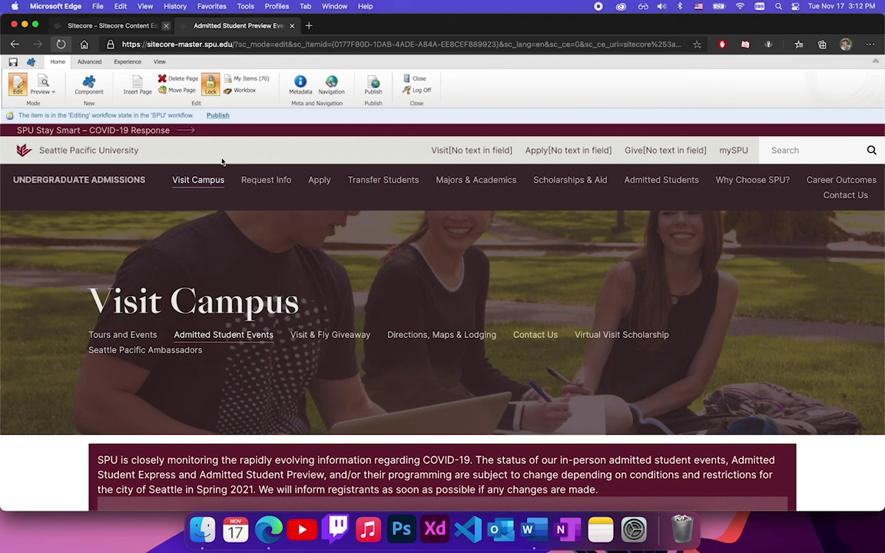
{"action": "left_click", "coordinate": [241, 83]}
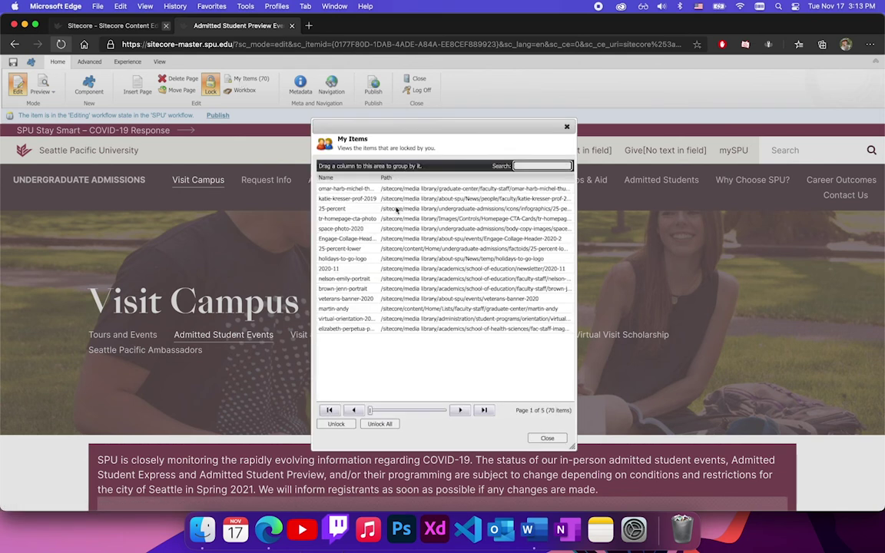
{"action": "left_click", "coordinate": [568, 128]}
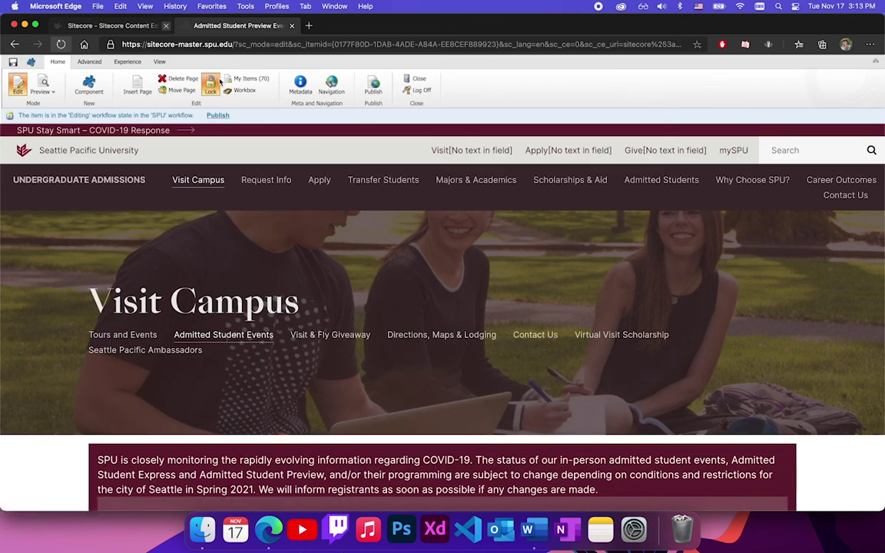
{"action": "left_click", "coordinate": [217, 84]}
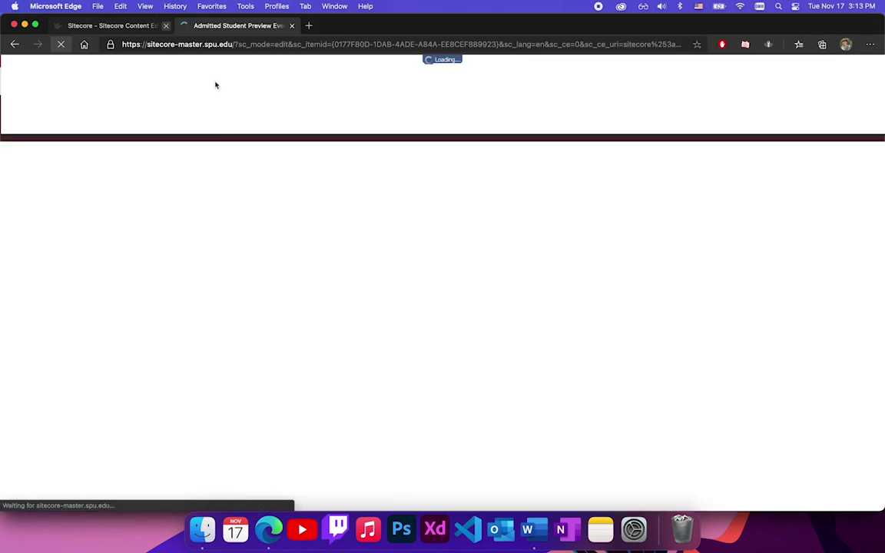